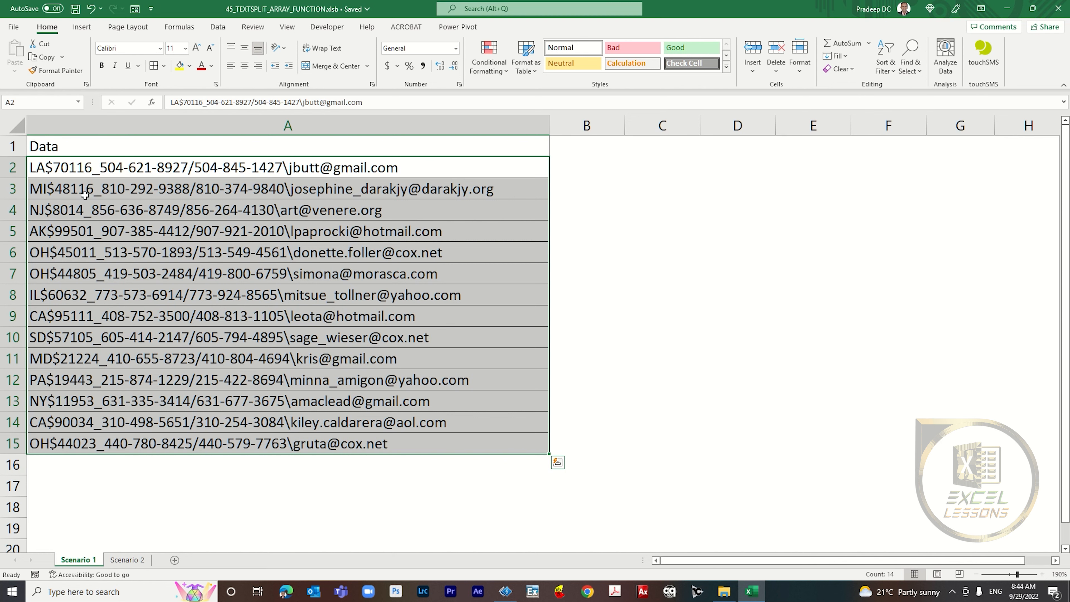
Step: Enter =TEXTSPLIT(A2,"$",,TRUE) in B2, then clear that cell again
{"action": "left_click", "coordinate": [95, 172]}
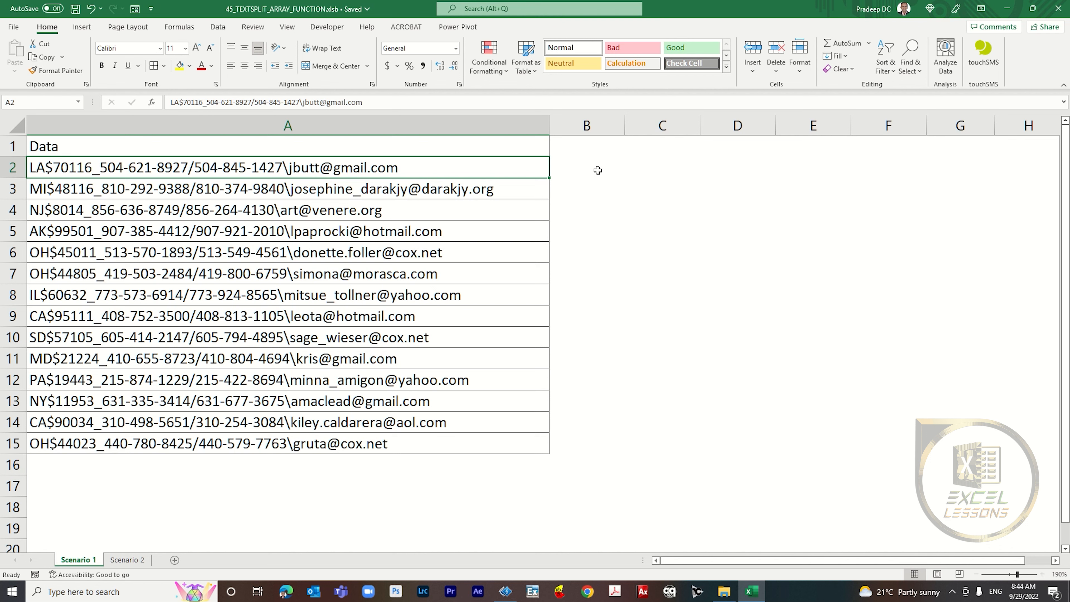
{"action": "left_click", "coordinate": [611, 171]}
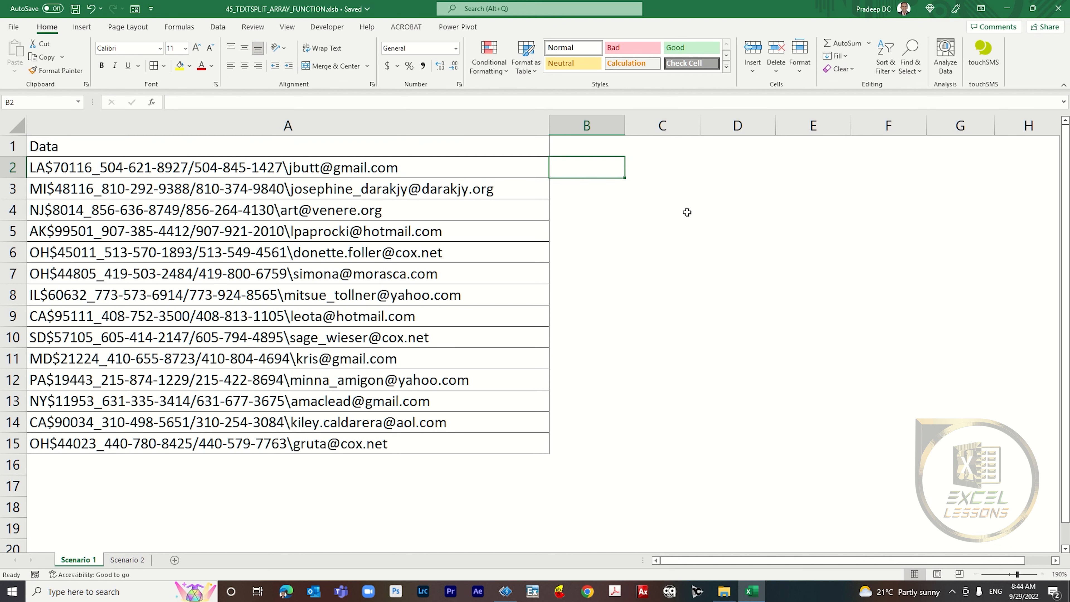
{"action": "type", "text": "=te"}
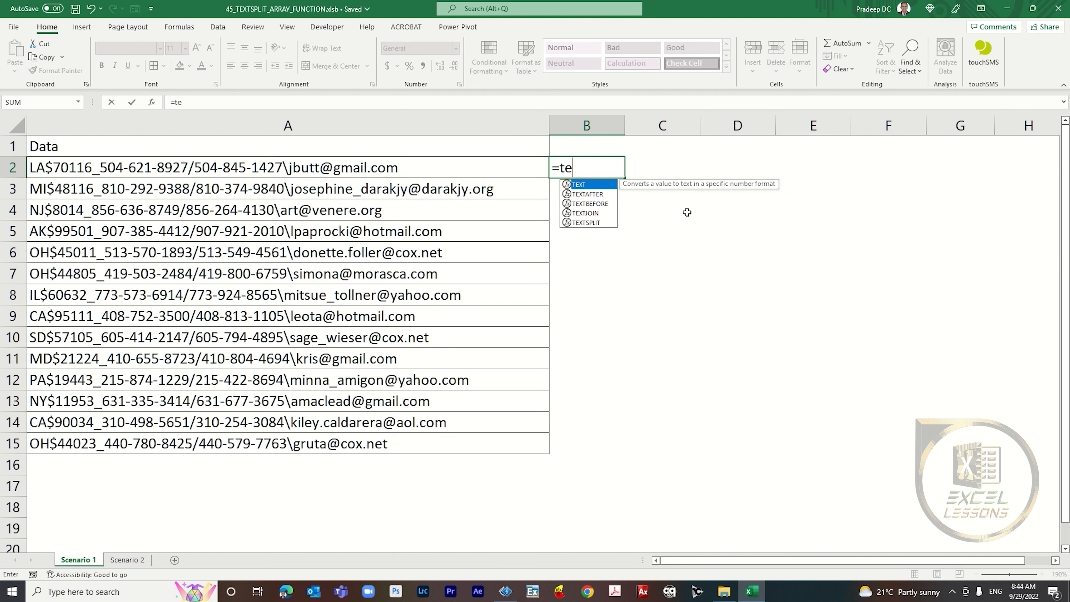
{"action": "type", "text": "xtsplit"}
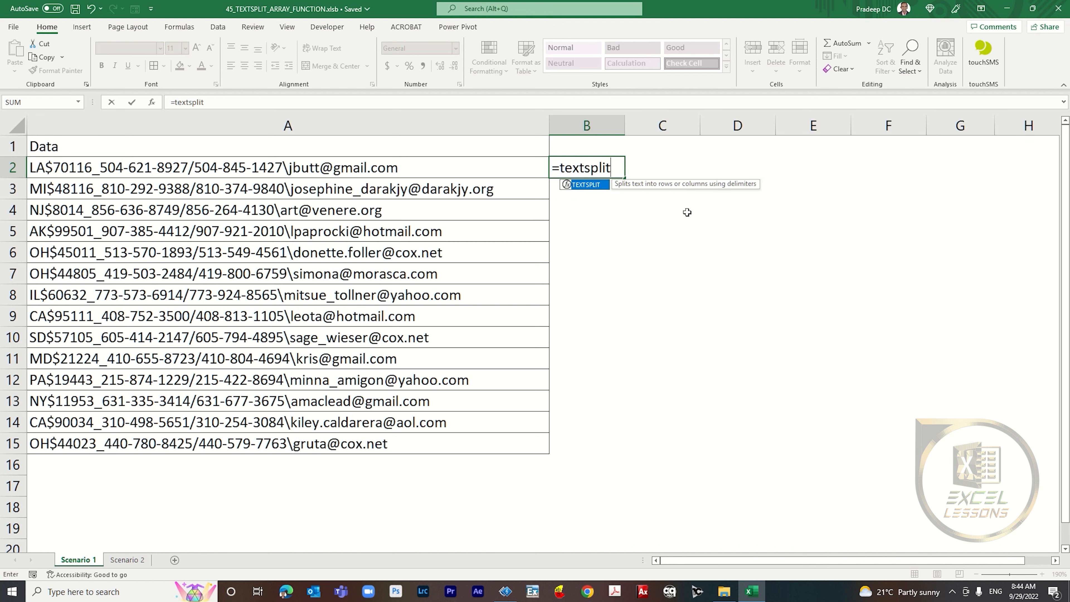
{"action": "key", "text": "Tab"}
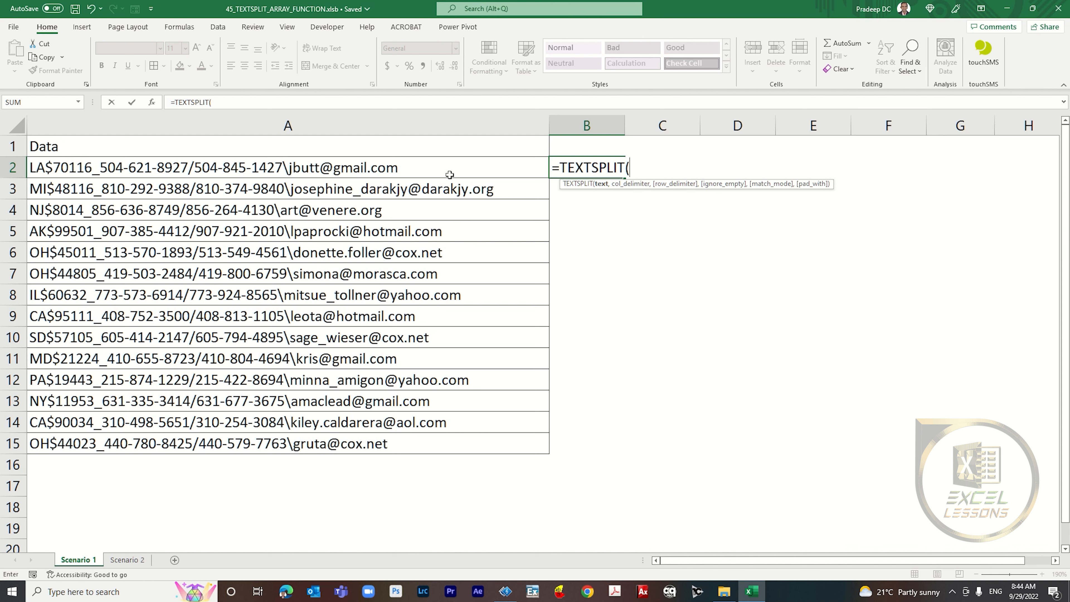
{"action": "left_click", "coordinate": [417, 164]}
{"action": "type", "text": ",\","}
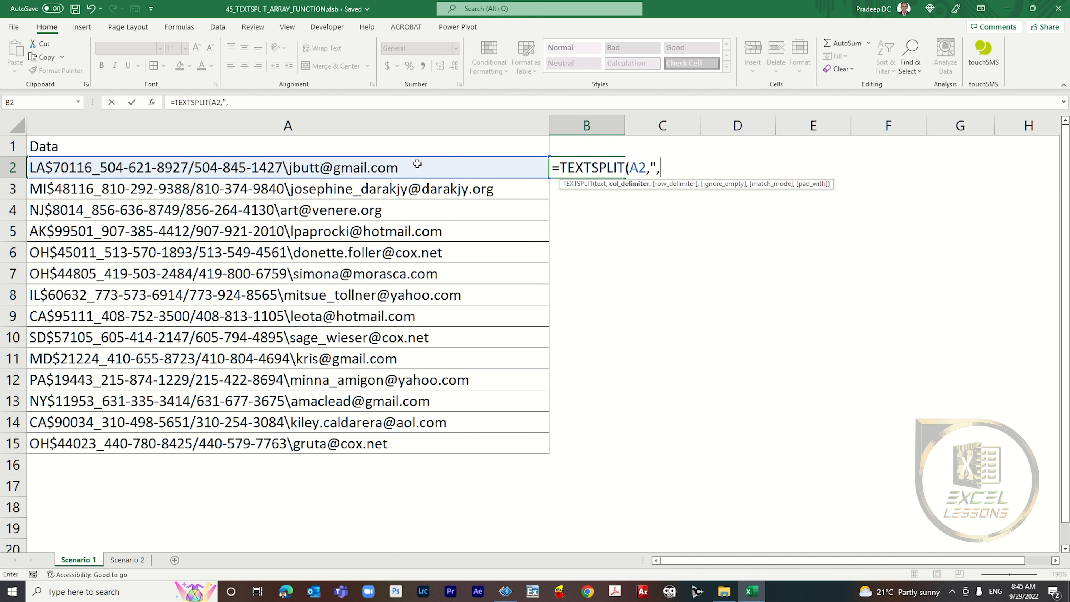
{"action": "key", "text": "BackSpace"}
{"action": "type", "text": "$\","}
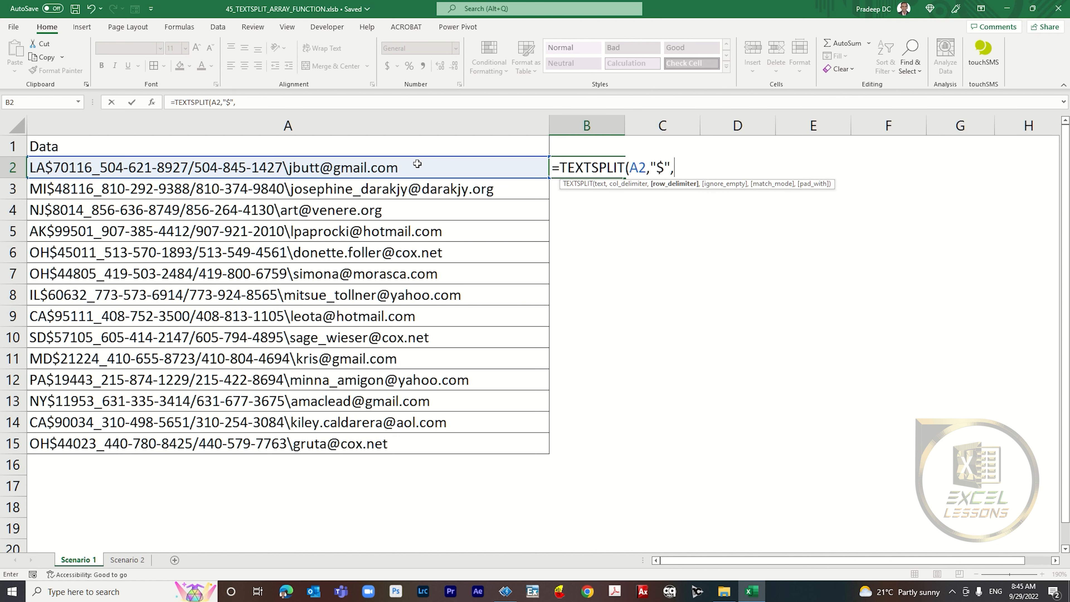
{"action": "type", "text": ","}
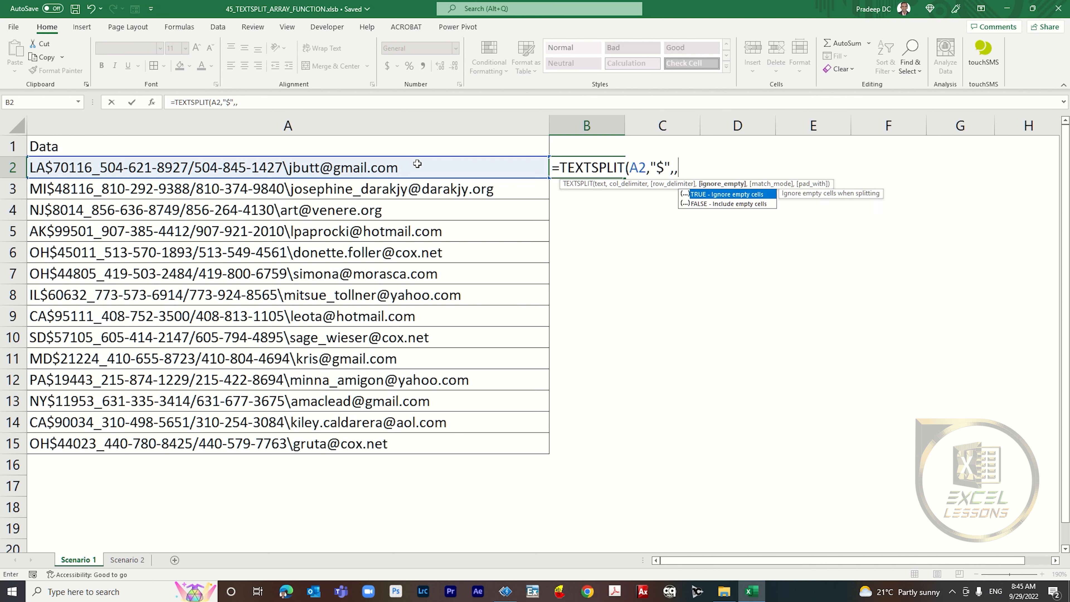
{"action": "key", "text": "Tab"}
{"action": "type", "text": ")"}
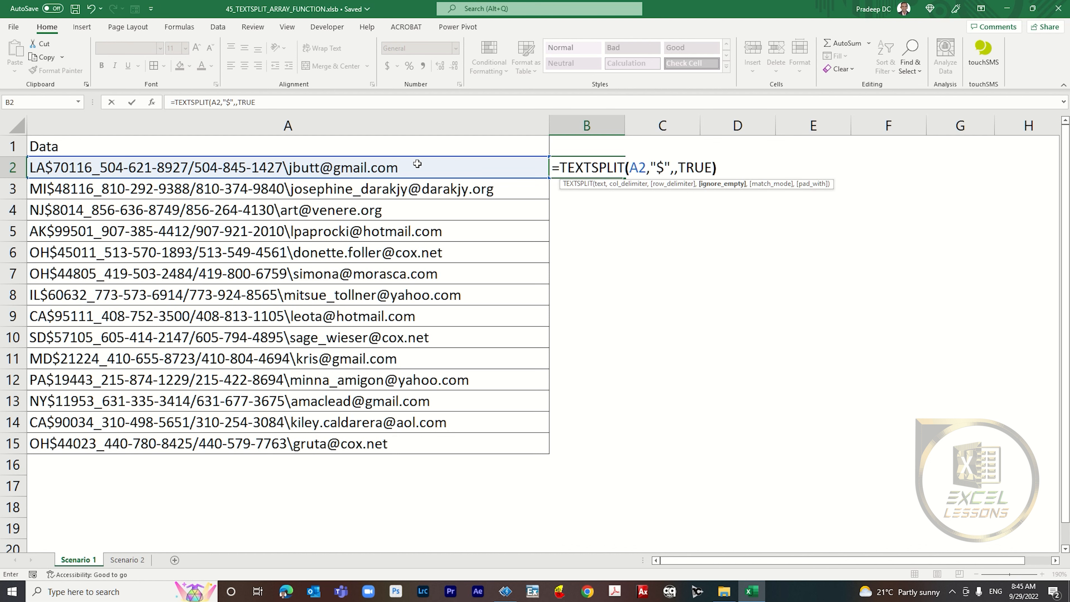
{"action": "key", "text": "Return"}
{"action": "key", "text": "Up"}
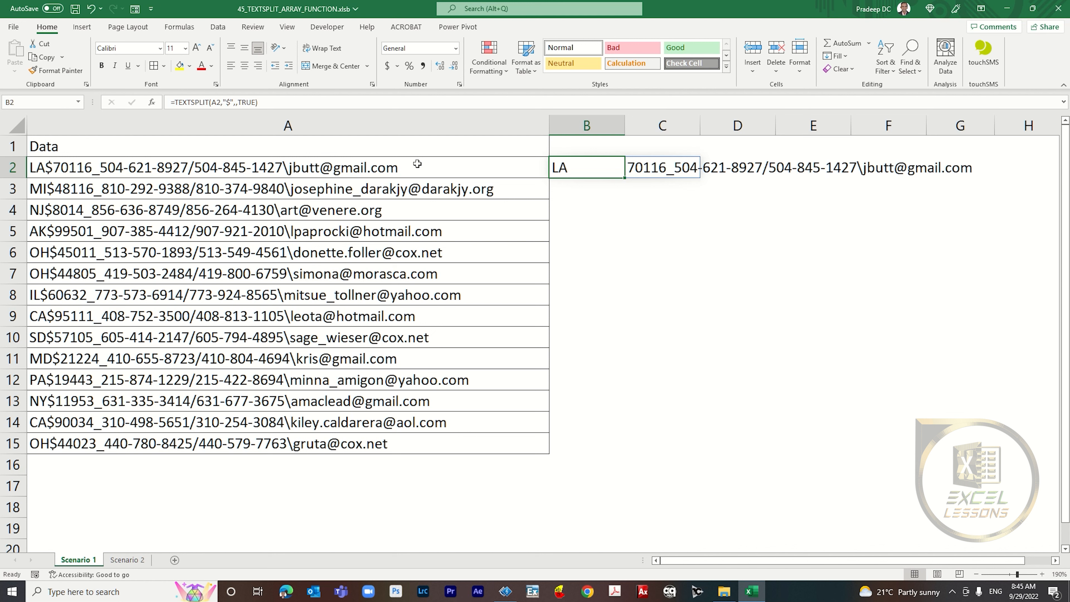
{"action": "key", "text": "Delete"}
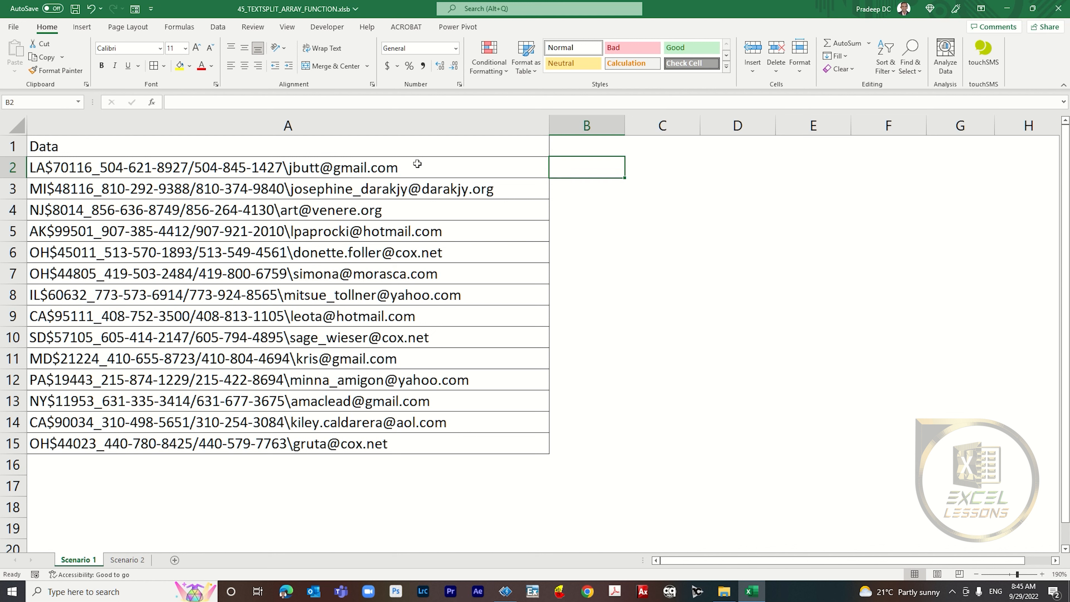
Step: Enter =TEXTSPLIT(A2,{"$","_","/","\"},,TRUE) in B2 to split the first record on all four delimiters
{"action": "type", "text": "=te"}
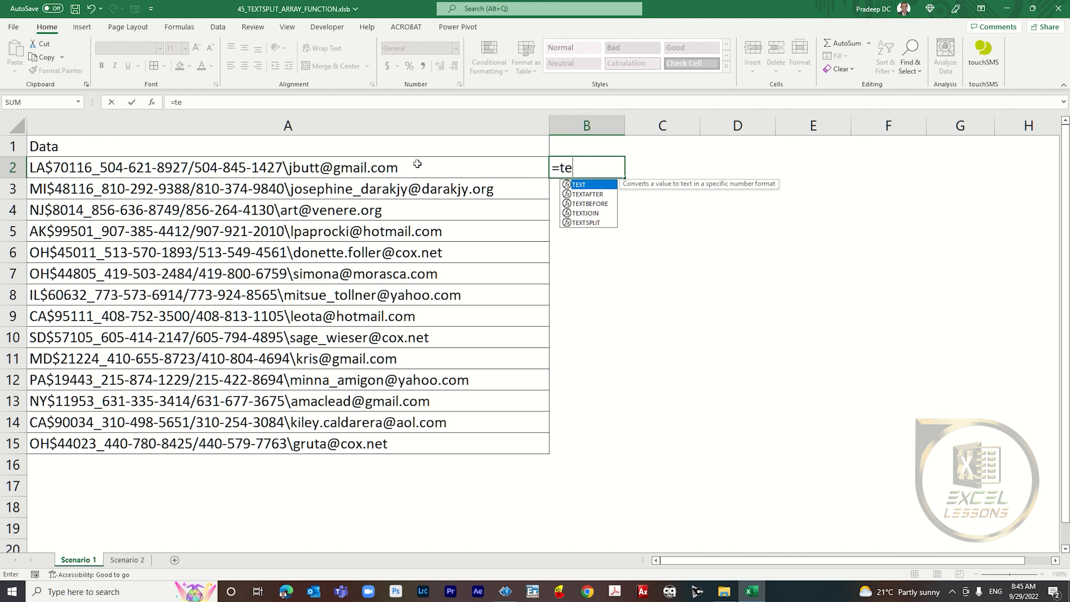
{"action": "type", "text": "xtsplit"}
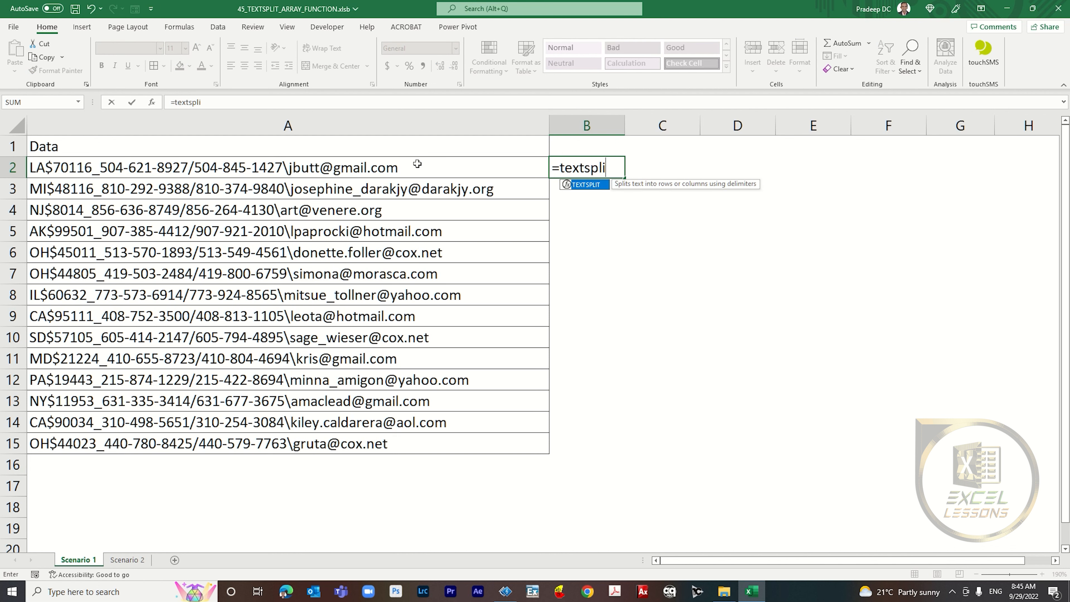
{"action": "key", "text": "Tab"}
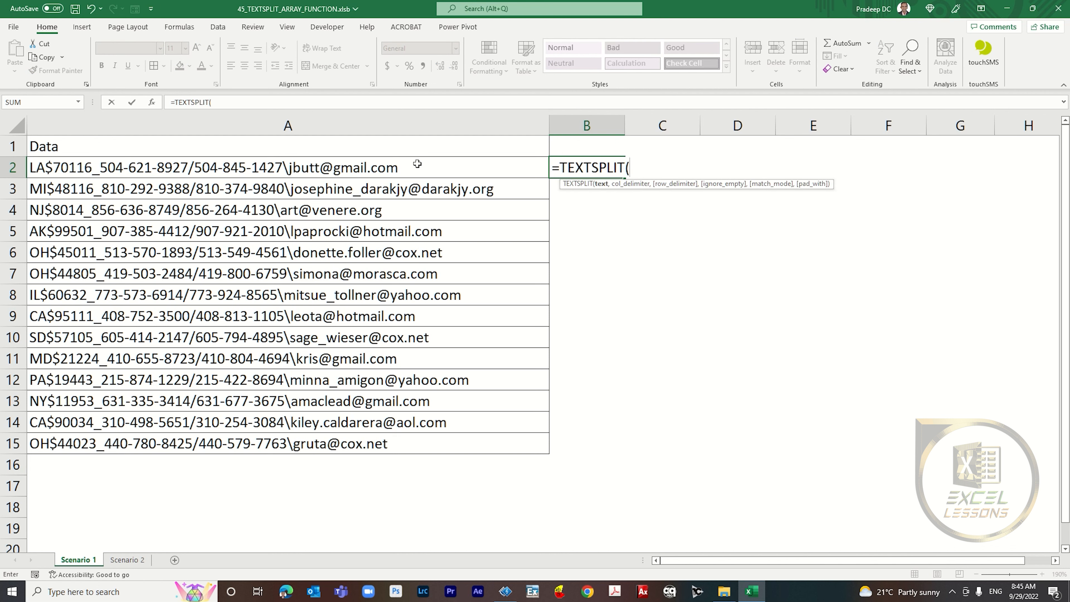
{"action": "left_click", "coordinate": [417, 164]}
{"action": "type", "text": ","}
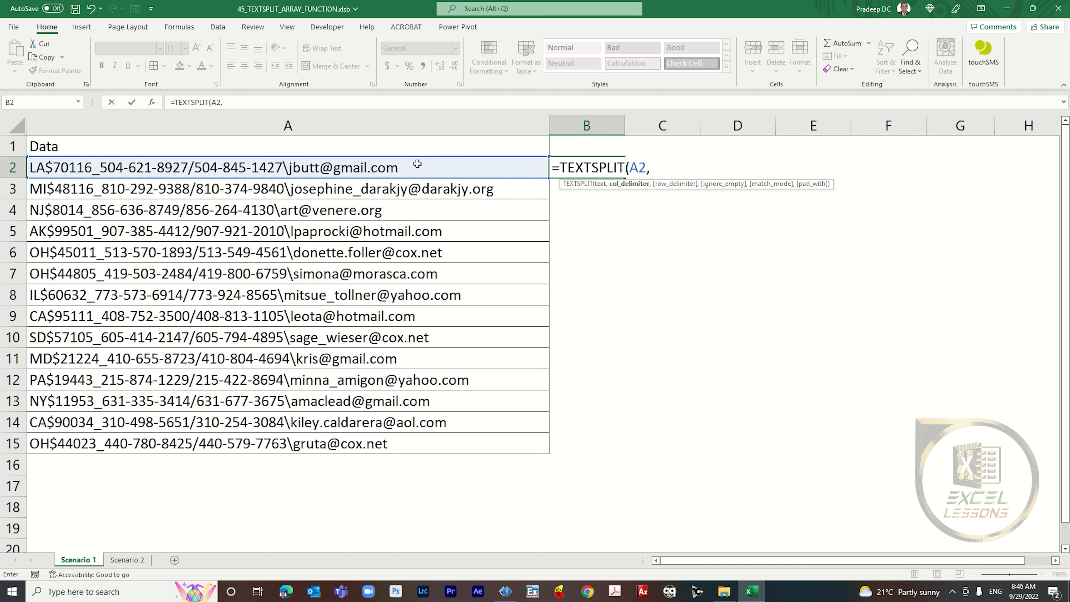
{"action": "type", "text": "{\"$\",\"_\",\"/\",\"\\\"},"}
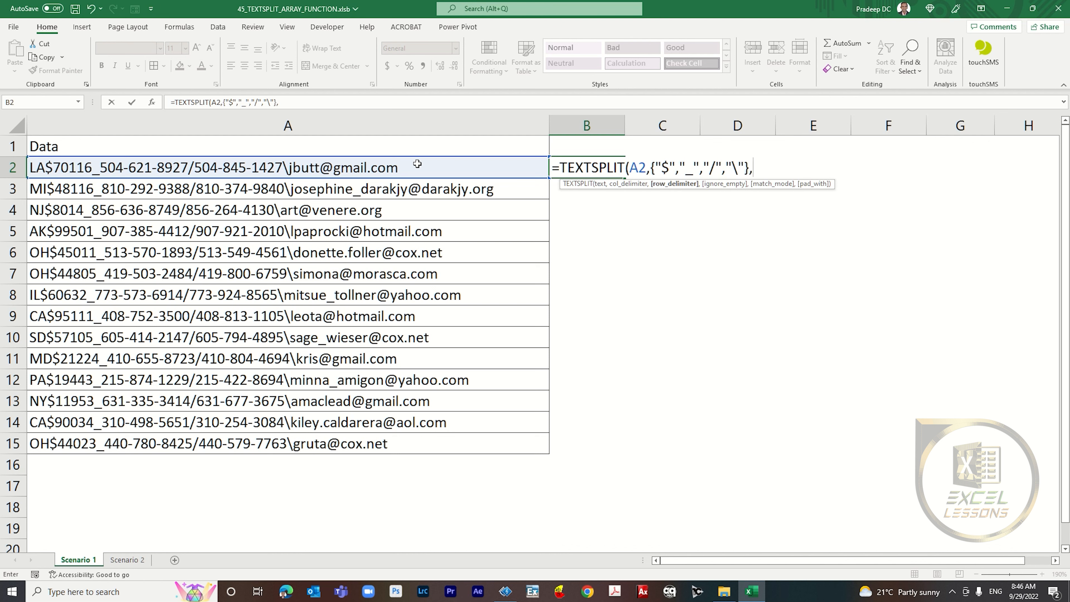
{"action": "type", "text": ","}
{"action": "key", "text": "Tab"}
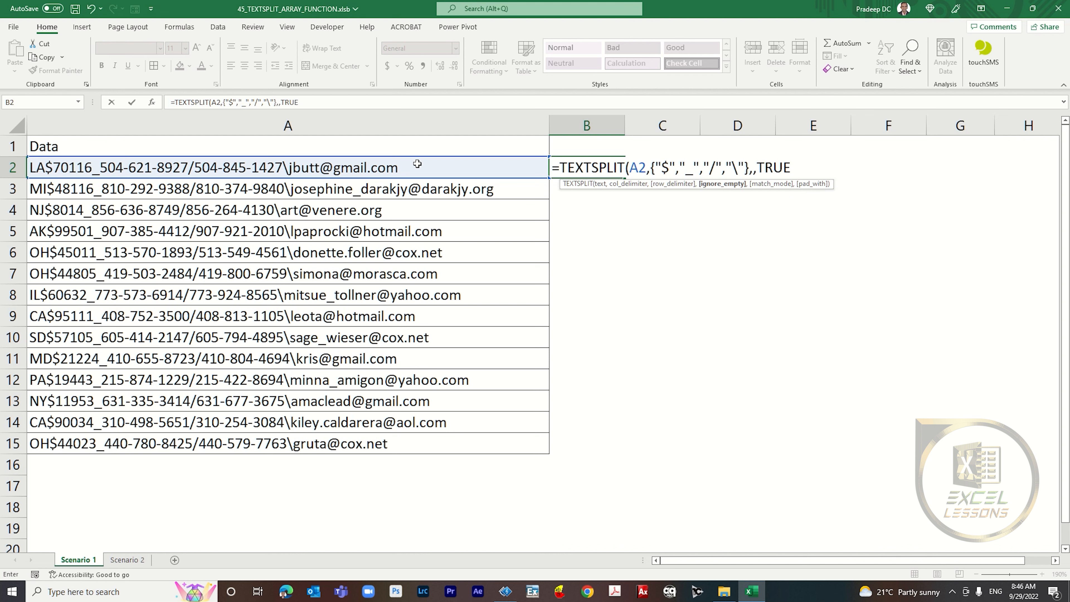
{"action": "type", "text": ")"}
{"action": "key", "text": "Return"}
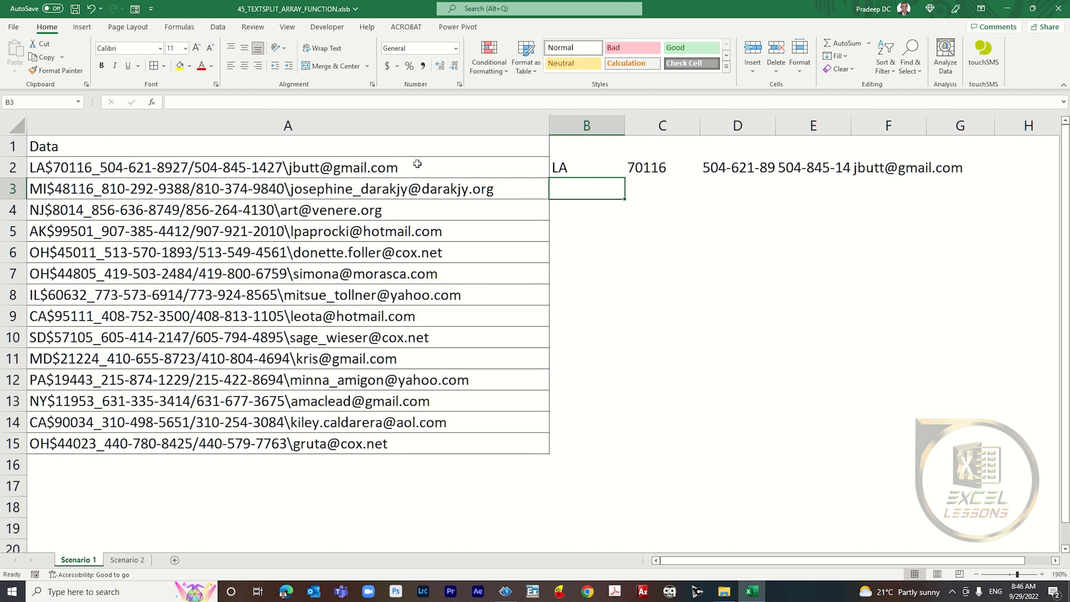
Step: Inspect the spilled split results across B2 to F2
{"action": "left_click", "coordinate": [587, 172]}
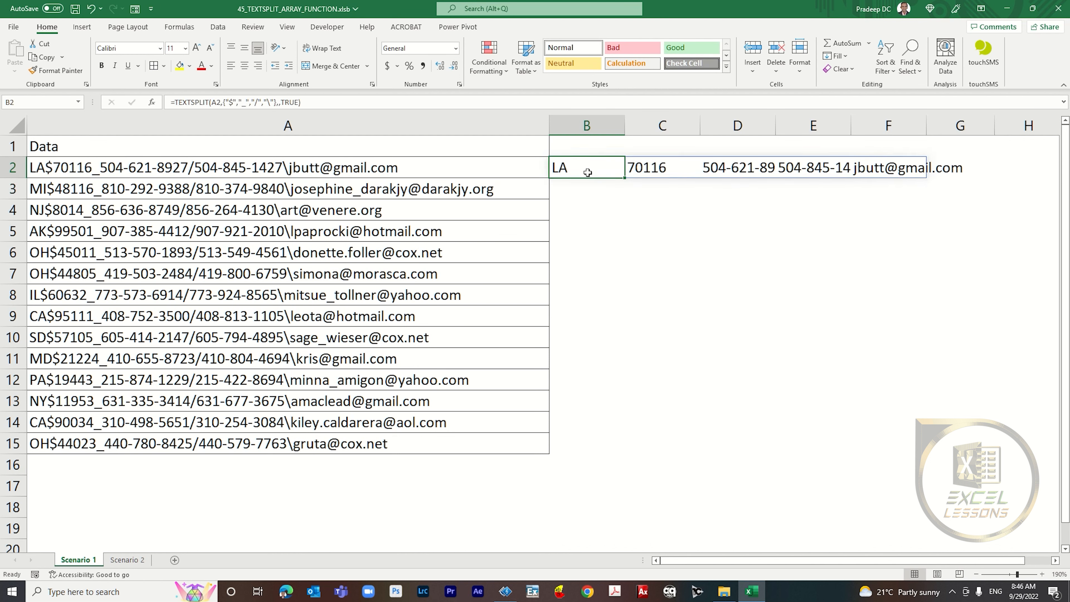
{"action": "left_click", "coordinate": [660, 167]}
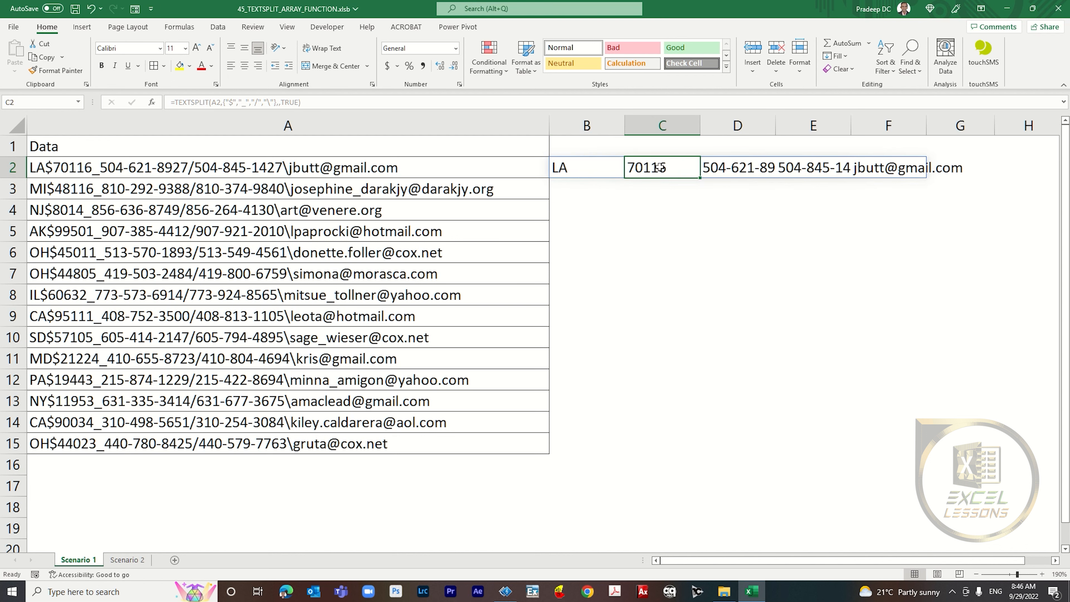
{"action": "left_click", "coordinate": [716, 170]}
{"action": "left_click", "coordinate": [805, 167]}
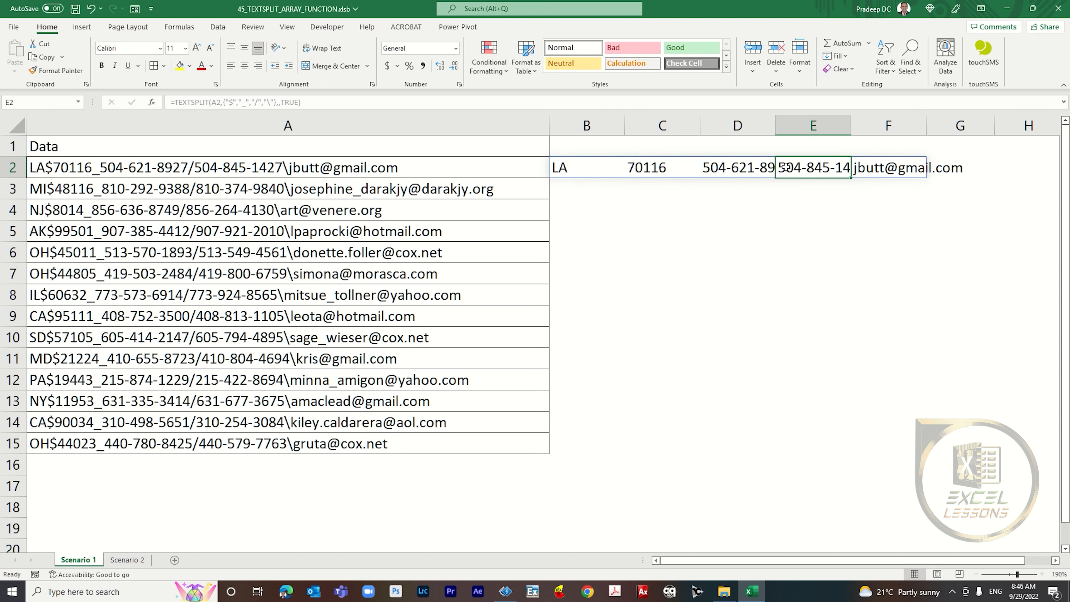
{"action": "left_click", "coordinate": [891, 167]}
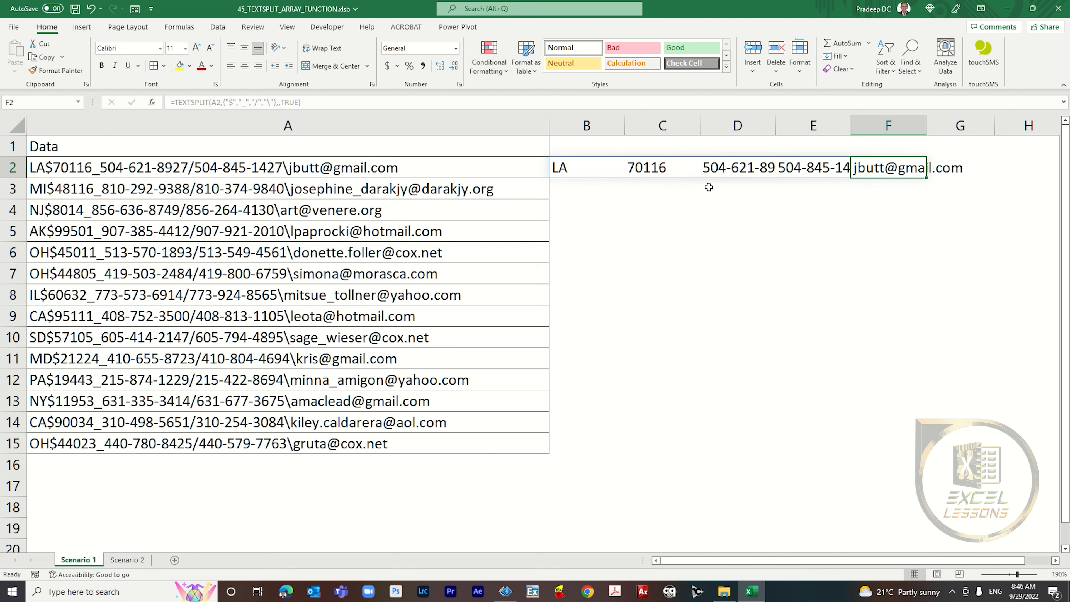
{"action": "left_click_drag", "start_coordinate": [576, 165], "coordinate": [893, 167]}
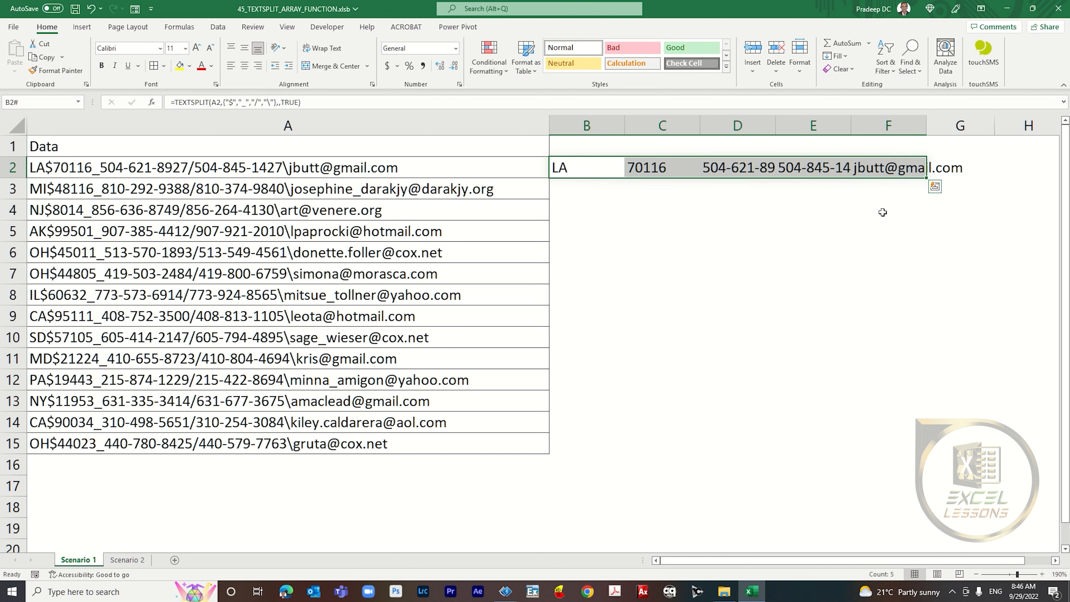
{"action": "left_click", "coordinate": [922, 171]}
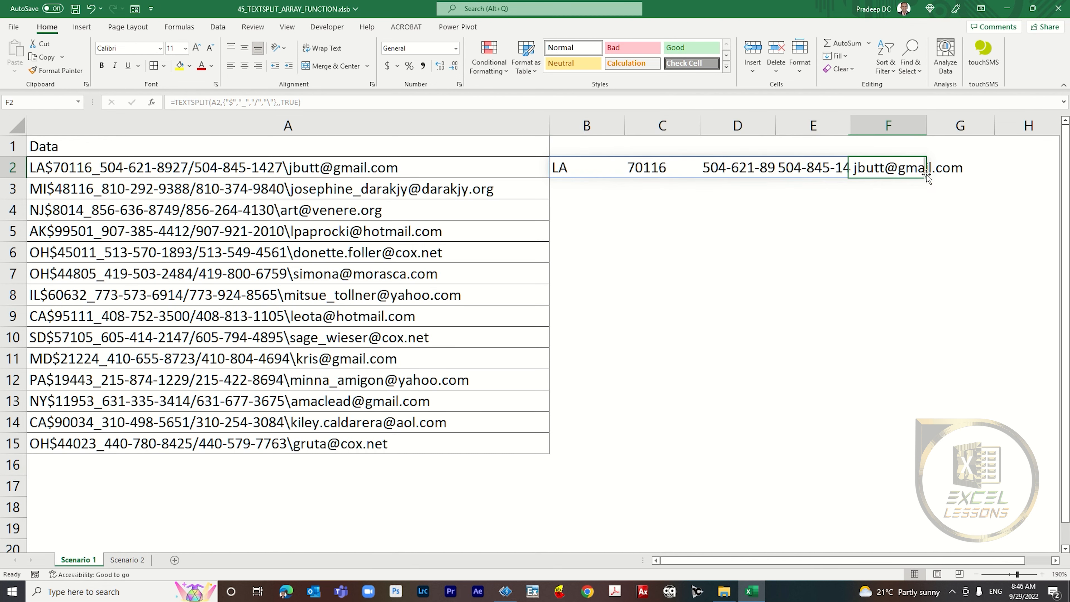
{"action": "left_click", "coordinate": [592, 169]}
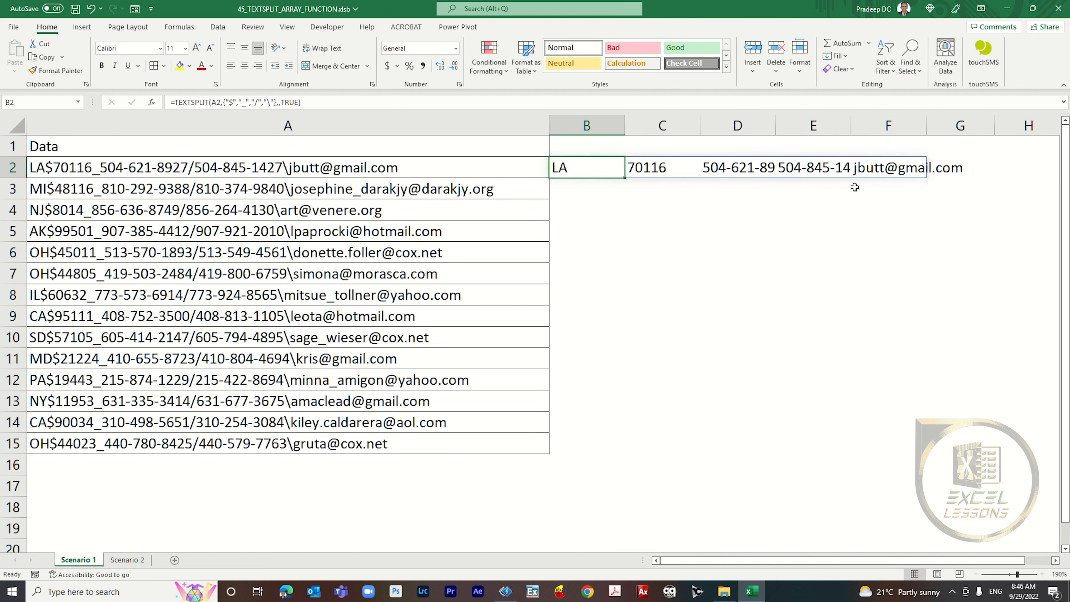
Step: Copy the B2 formula into B3:B15 so every record in column A is split
{"action": "key", "text": "ctrl+c"}
{"action": "key", "text": "Left"}
{"action": "key", "text": "ctrl+Down"}
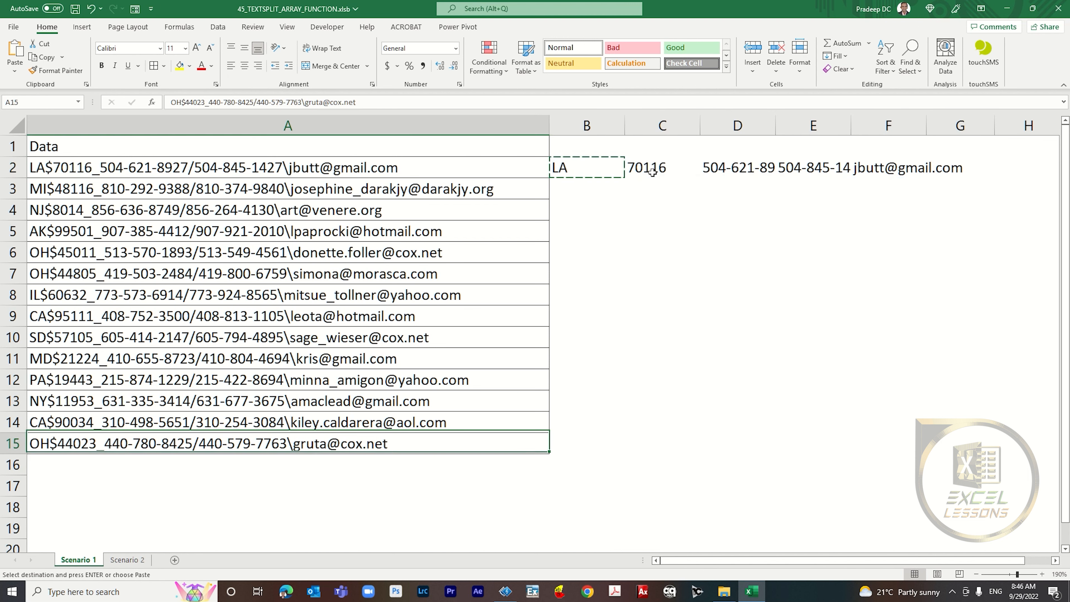
{"action": "key", "text": "Right"}
{"action": "key", "text": "ctrl+shift+Up"}
{"action": "key", "text": "Return"}
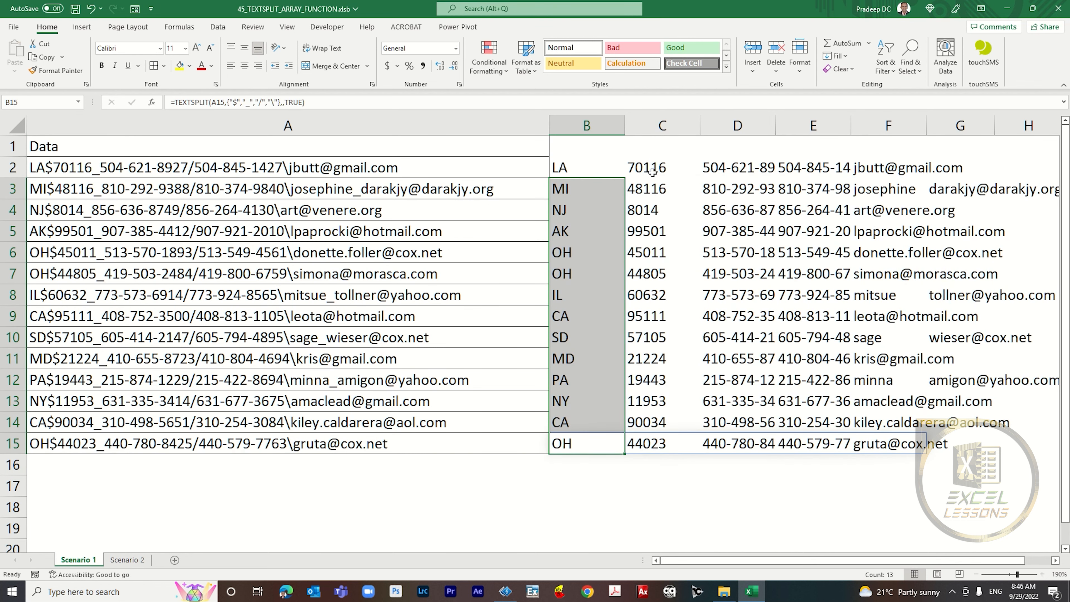
{"action": "key", "text": "Right"}
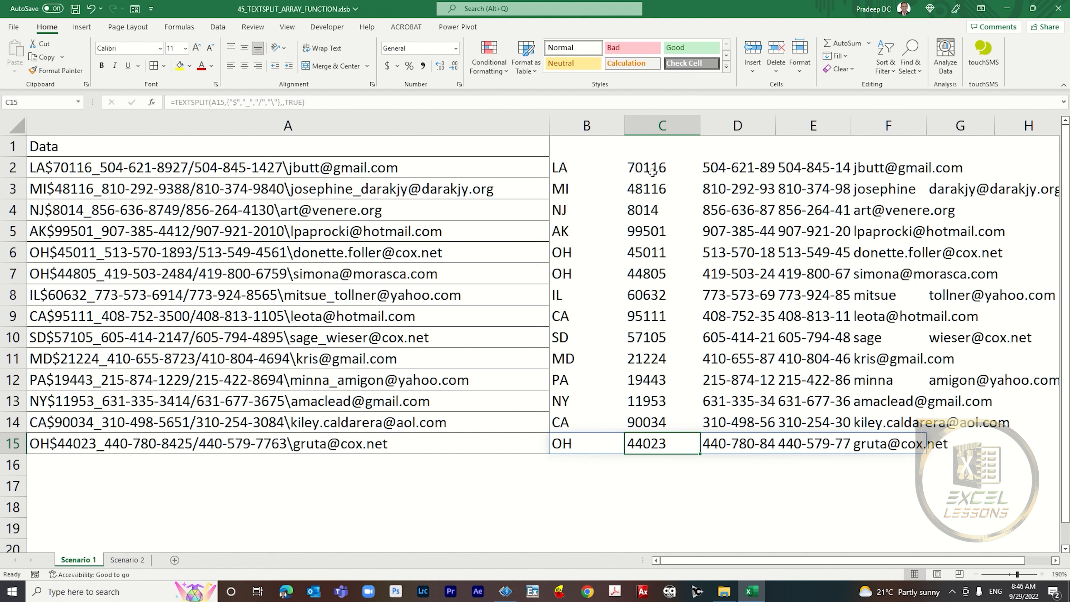
Step: Switch to the Scenario 2 sheet and examine the comma-separated names in A4
{"action": "left_click", "coordinate": [127, 560]}
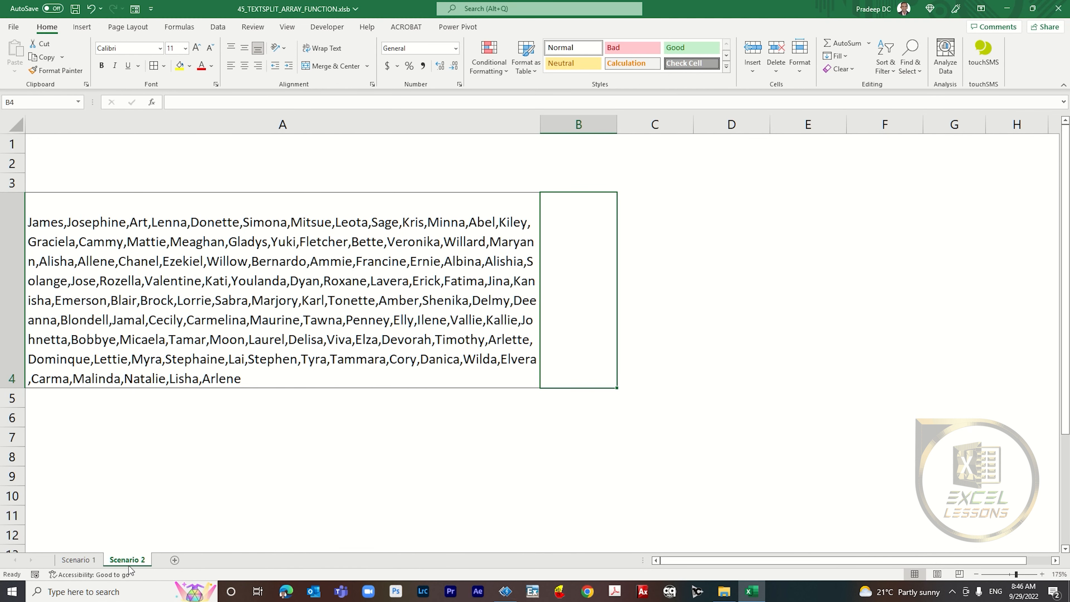
{"action": "left_click", "coordinate": [451, 387]}
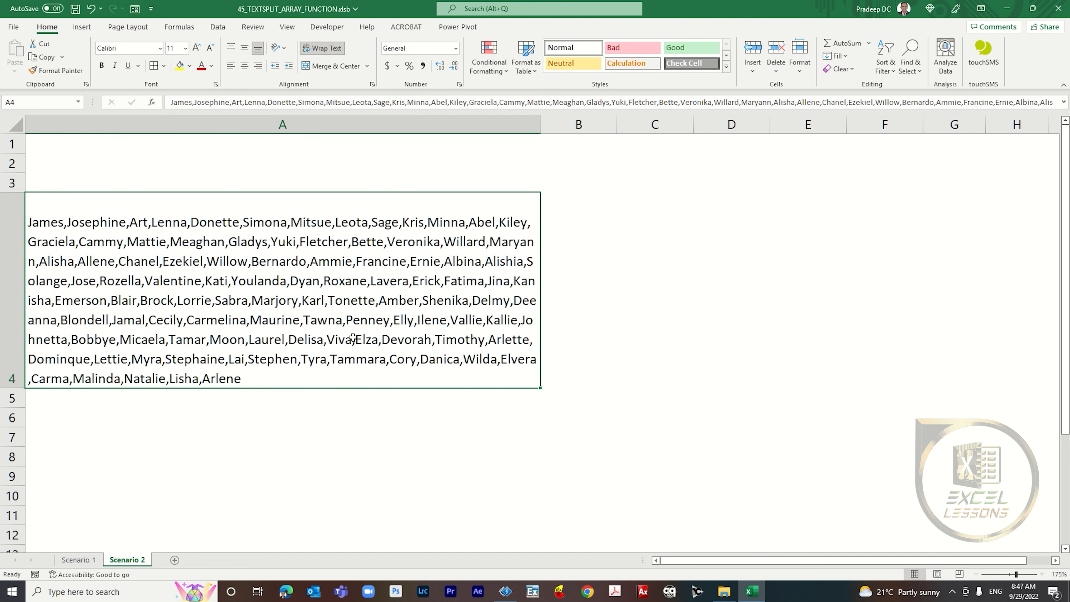
{"action": "left_click", "coordinate": [577, 211]}
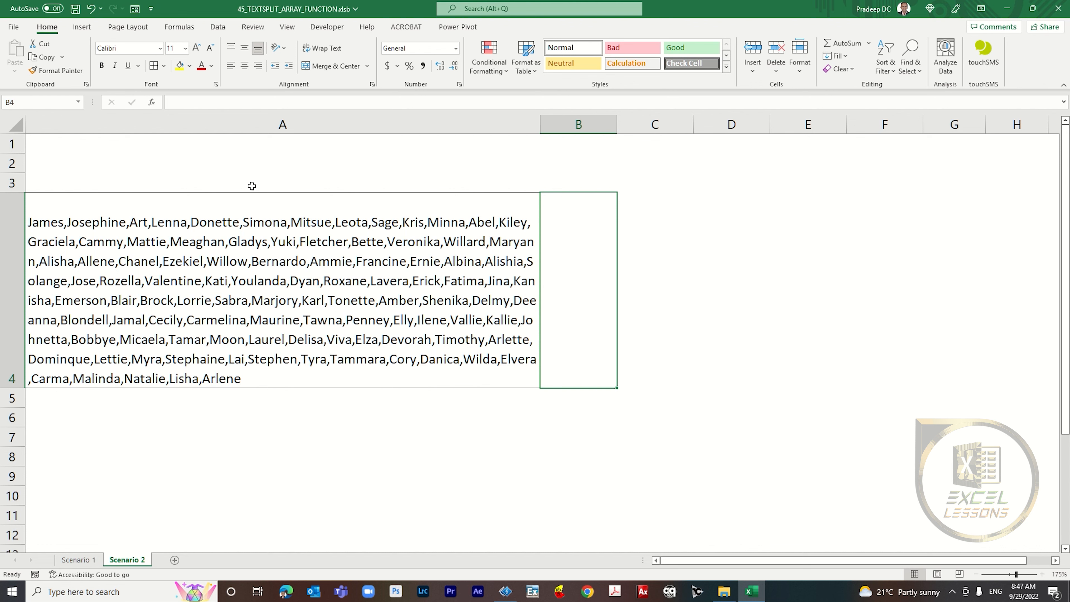
{"action": "left_click", "coordinate": [323, 229]}
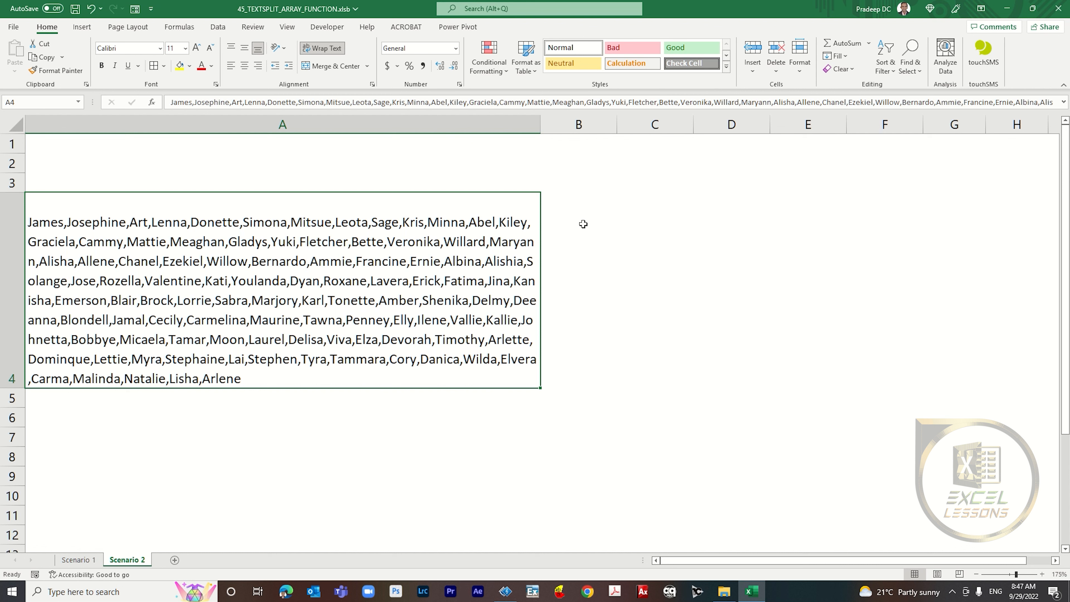
Step: Enter =TEXTSPLIT(A4,",") in B4 to split the comma-separated names across columns
{"action": "left_click", "coordinate": [612, 233]}
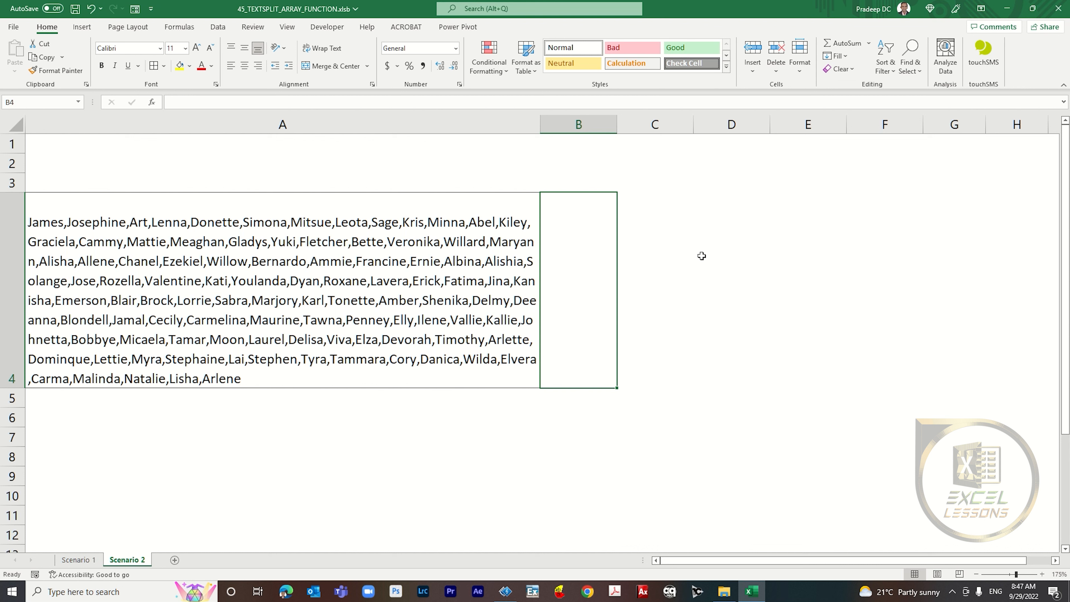
{"action": "type", "text": "=text"}
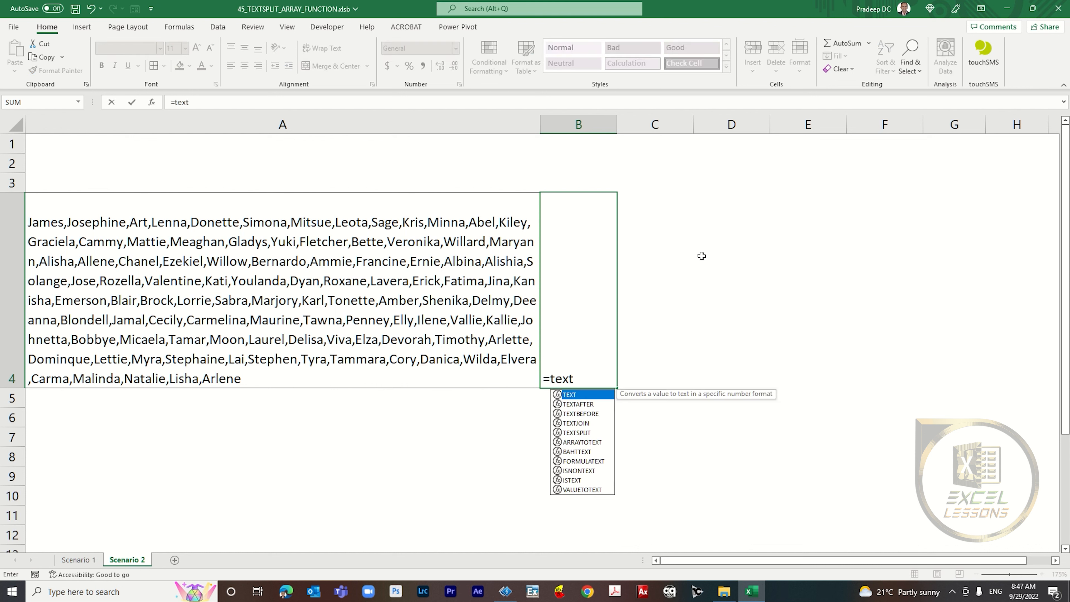
{"action": "type", "text": "spli"}
{"action": "key", "text": "Tab"}
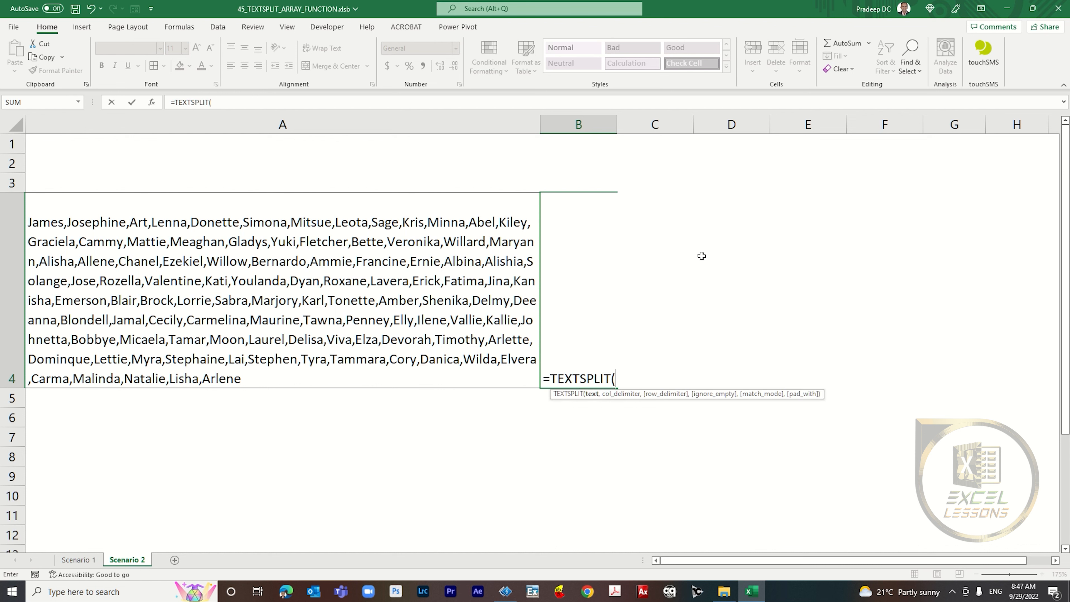
{"action": "left_click", "coordinate": [357, 298]}
{"action": "type", "text": ","}
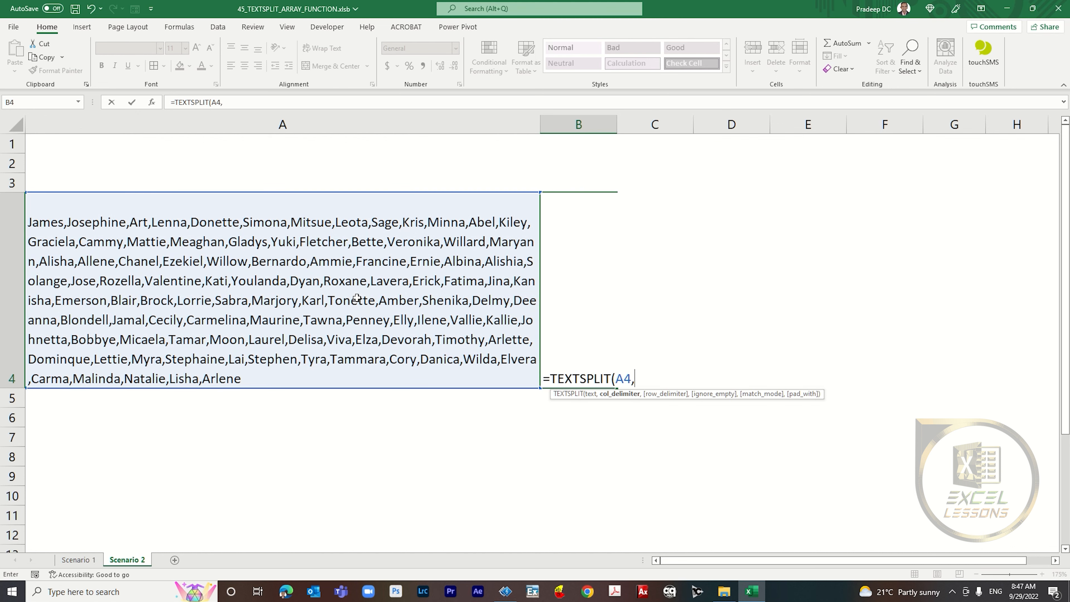
{"action": "type", "text": "\",\")"}
{"action": "key", "text": "Return"}
Step: Inspect the spilled names across the columns of row 4
{"action": "key", "text": "Up"}
{"action": "key", "text": "ctrl+shift+Right"}
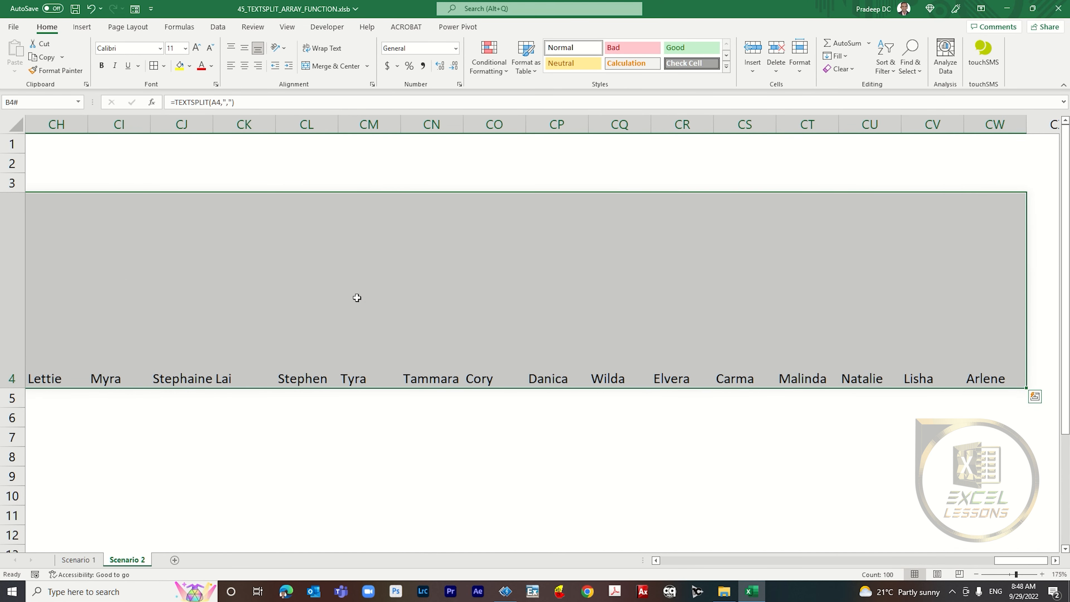
{"action": "key", "text": "Left"}
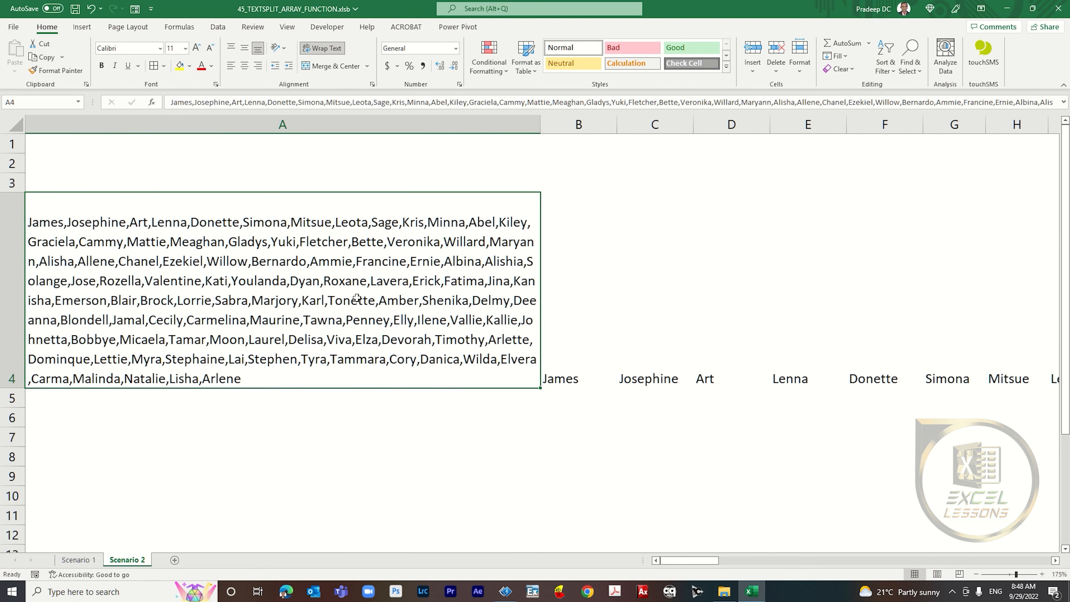
{"action": "key", "text": "Right"}
Step: Delete the split formula from B4
{"action": "key", "text": "Down"}
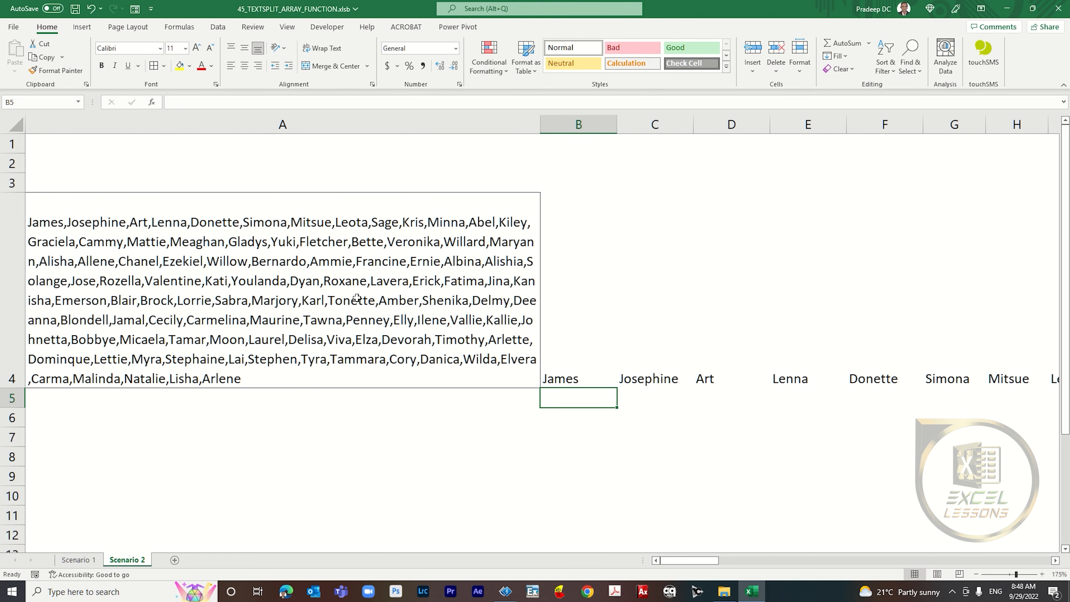
{"action": "key", "text": "Up"}
{"action": "key", "text": "Delete"}
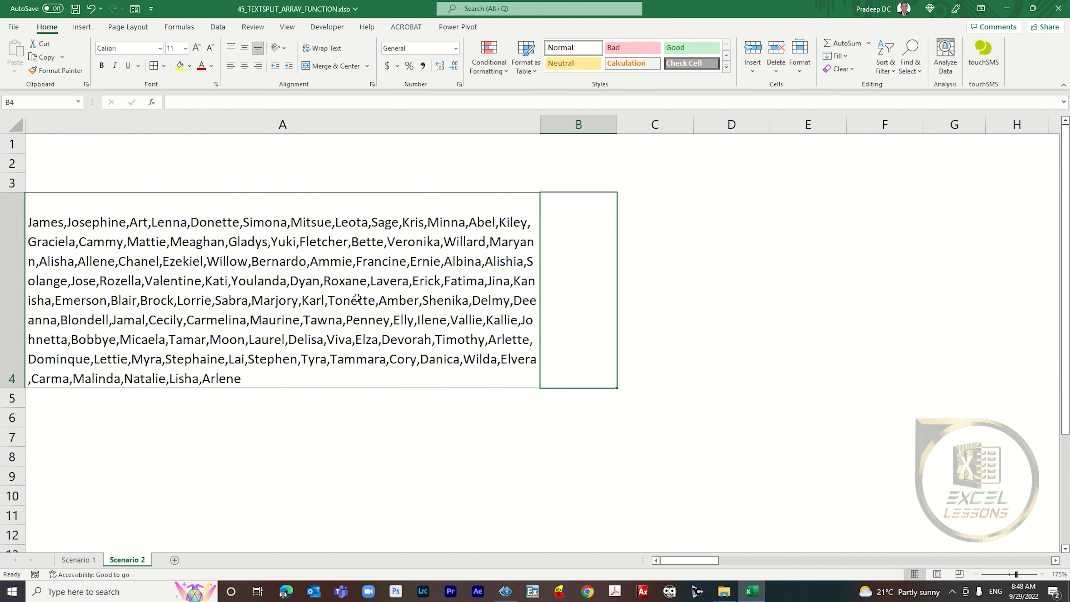
Step: Enter =TEXTSPLIT(A4,,",") in B4 to split the names down the rows using the row delimiter
{"action": "type", "text": "="}
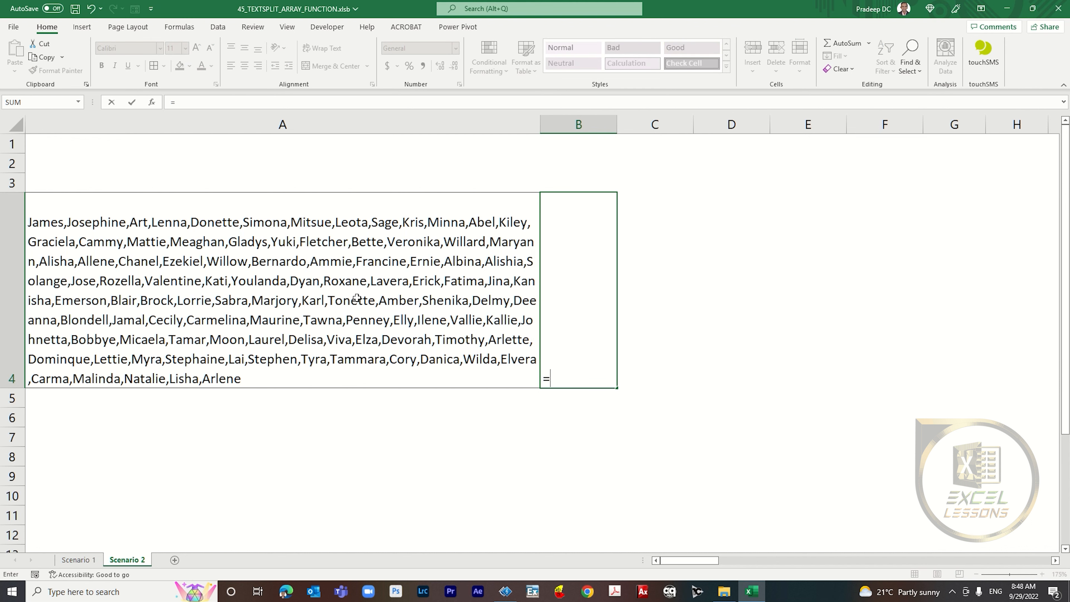
{"action": "type", "text": "textspli"}
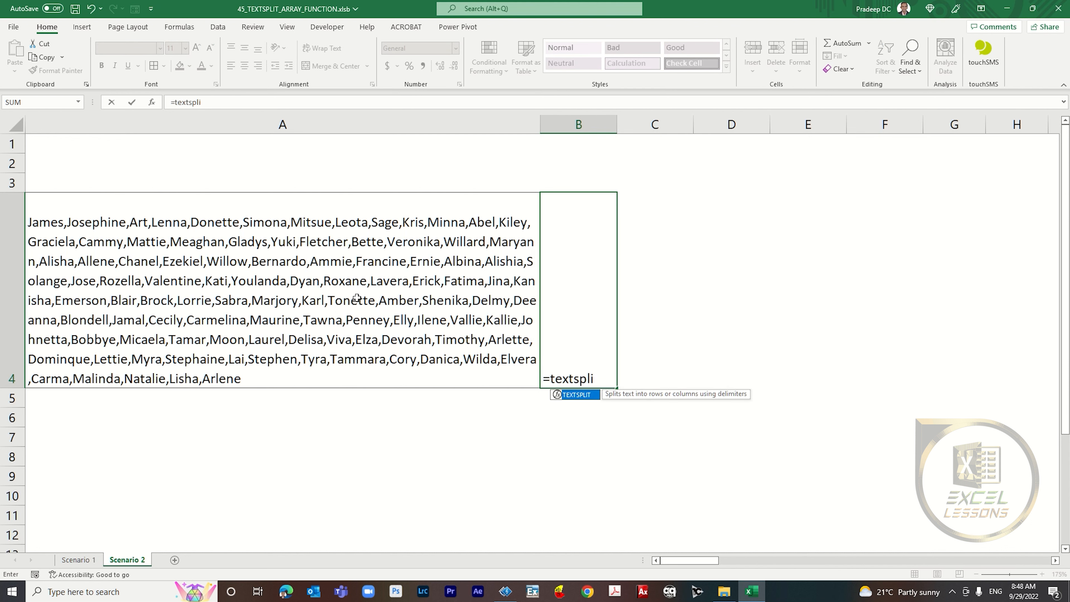
{"action": "key", "text": "Tab"}
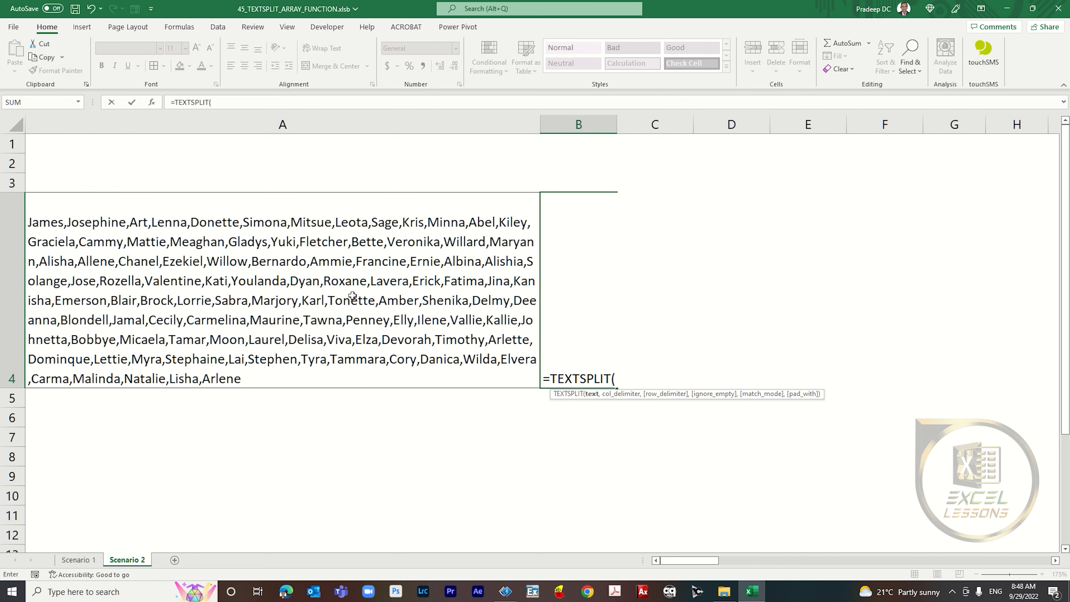
{"action": "left_click", "coordinate": [300, 288]}
{"action": "type", "text": ","}
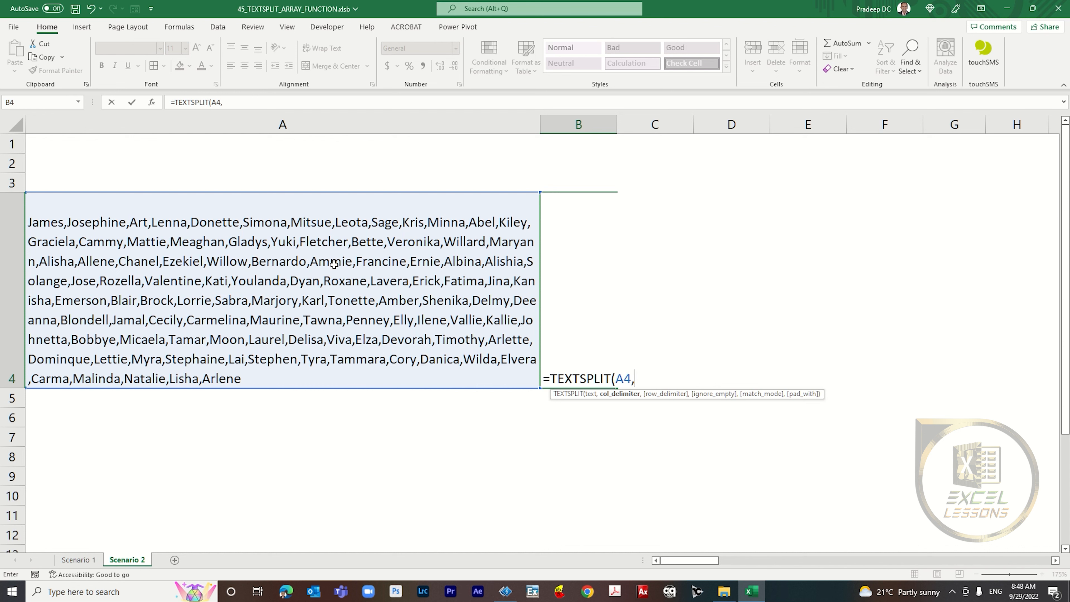
{"action": "type", "text": ","}
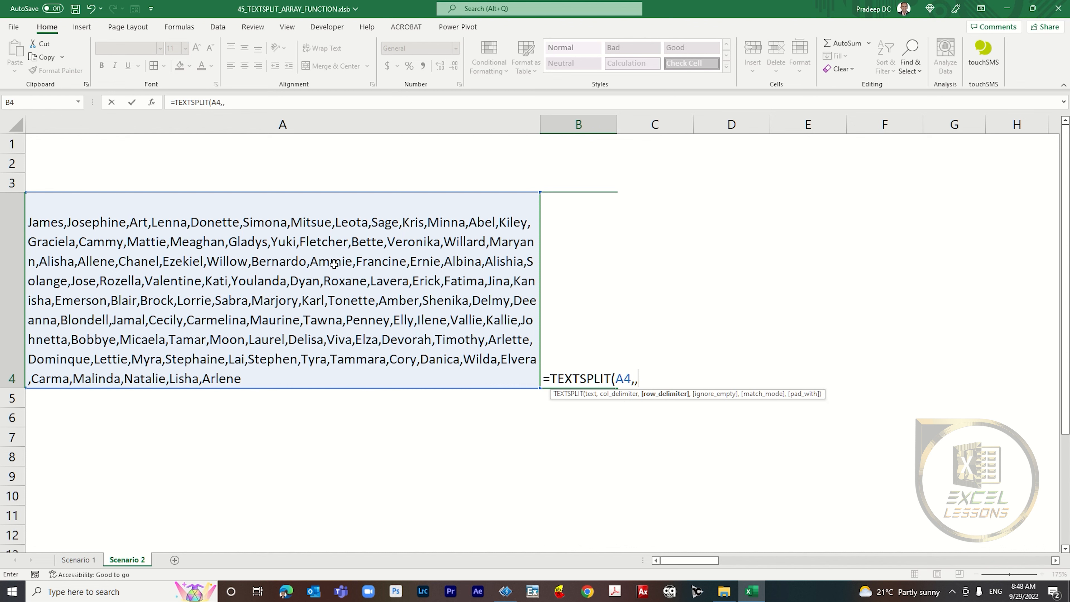
{"action": "type", "text": "\",\")"}
{"action": "key", "text": "ctrl+Return"}
Step: Inspect the vertical list of spilled names in column B and expand the formula bar
{"action": "key", "text": "ctrl+shift+Down"}
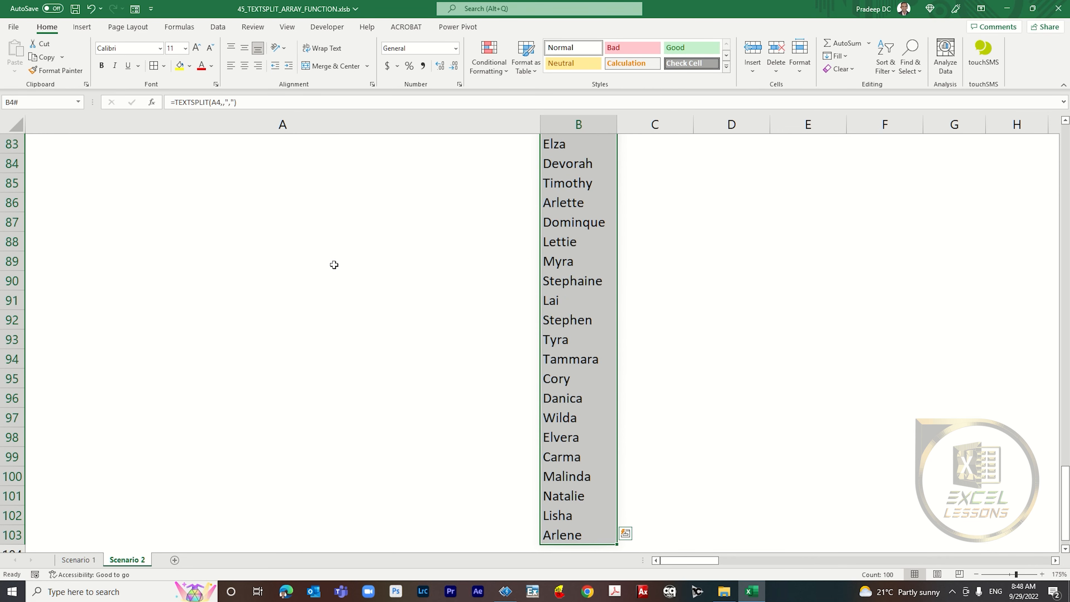
{"action": "key", "text": "ctrl+shift+Up"}
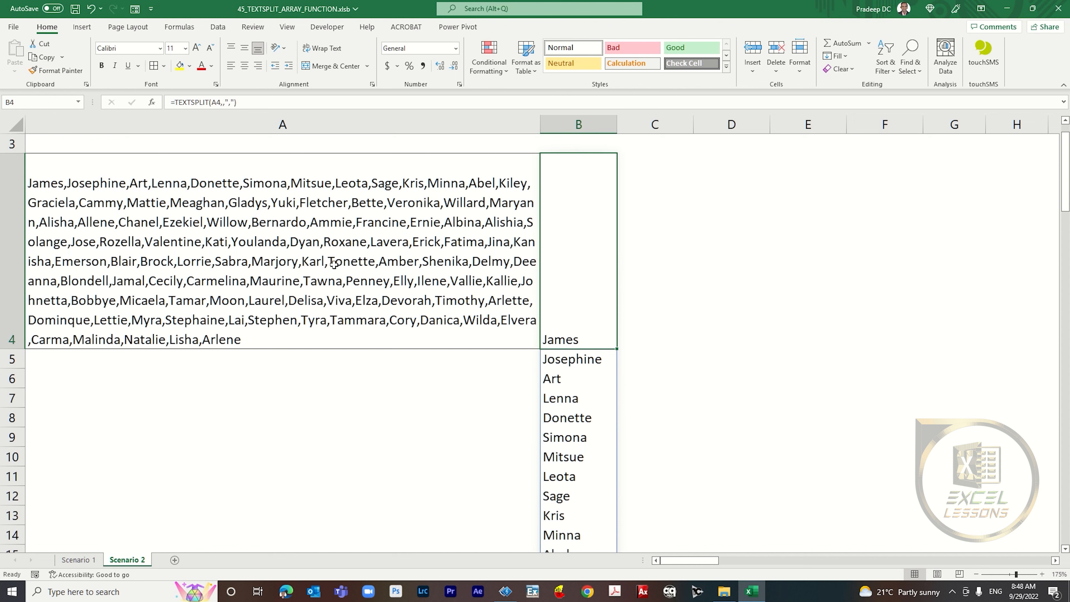
{"action": "key", "text": "Up"}
{"action": "key", "text": "Down"}
{"action": "key", "text": "ctrl+shift+u"}
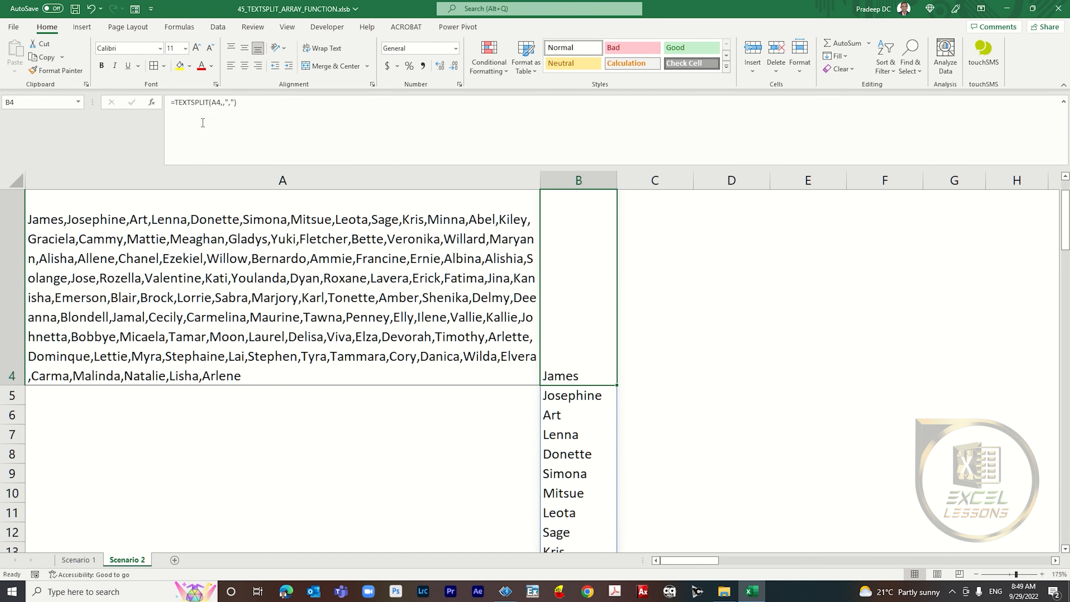
Step: Wrap the B4 formula in SORT with sort index 1, ascending order 1 and by_col FALSE
{"action": "left_click", "coordinate": [175, 104]}
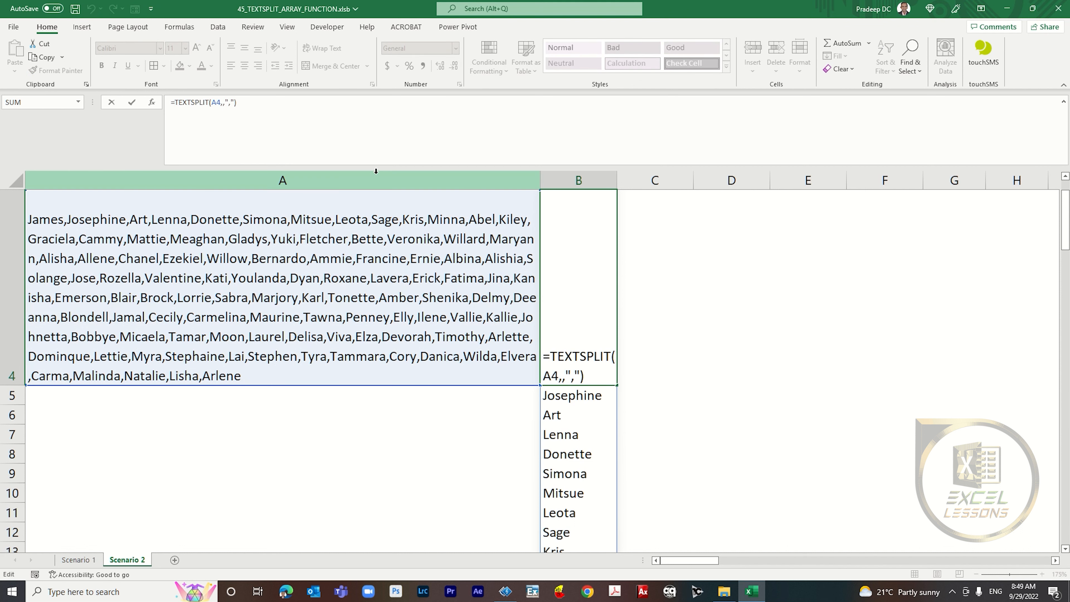
{"action": "type", "text": "sort("}
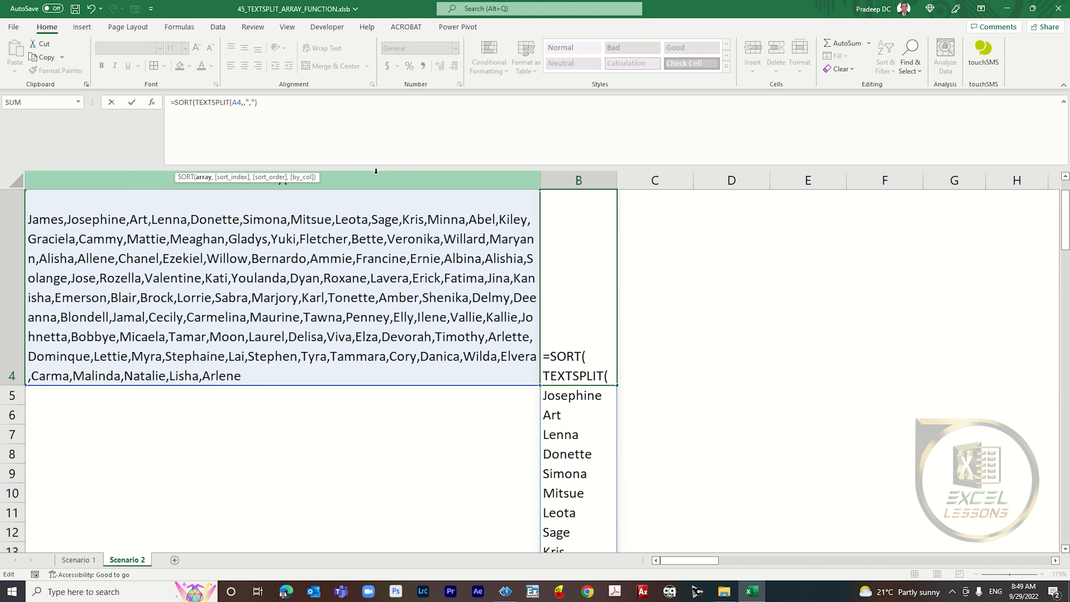
{"action": "left_click", "coordinate": [279, 102]}
{"action": "type", "text": ",1"}
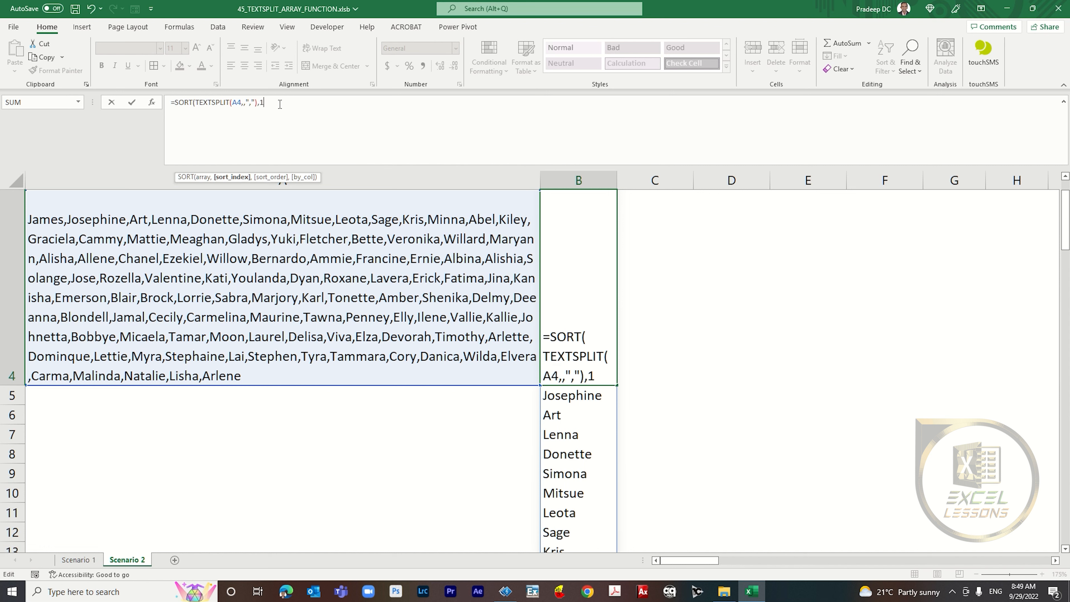
{"action": "type", "text": ","}
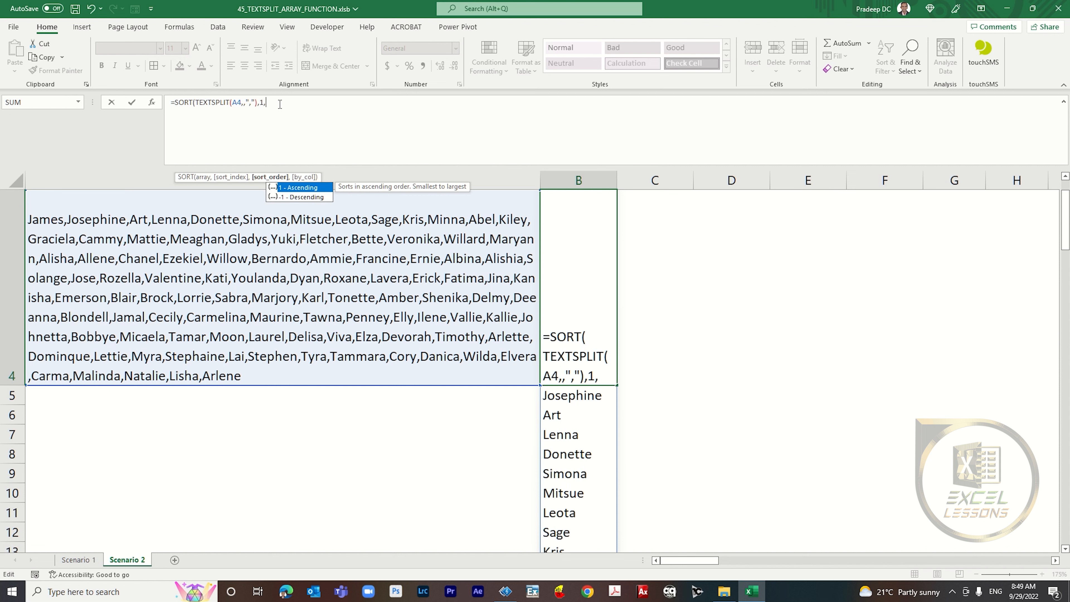
{"action": "type", "text": "1"}
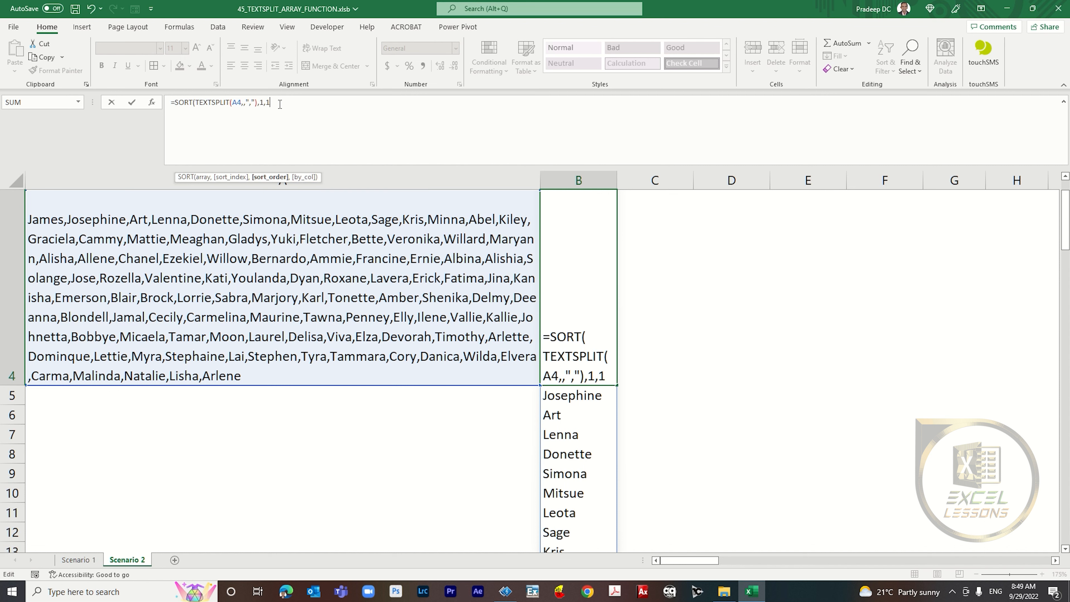
{"action": "type", "text": ","}
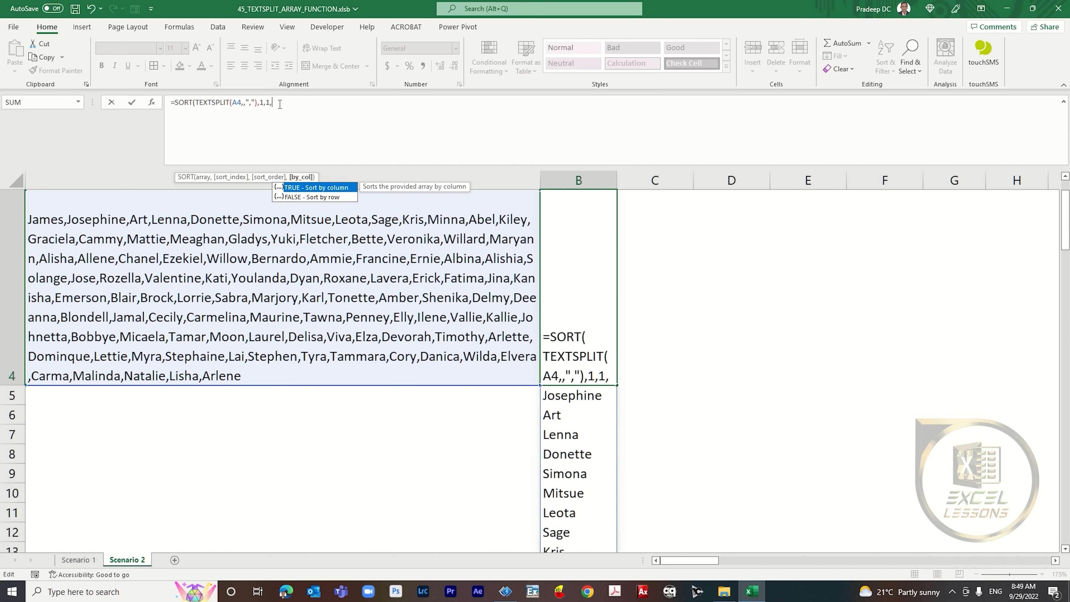
{"action": "key", "text": "Down"}
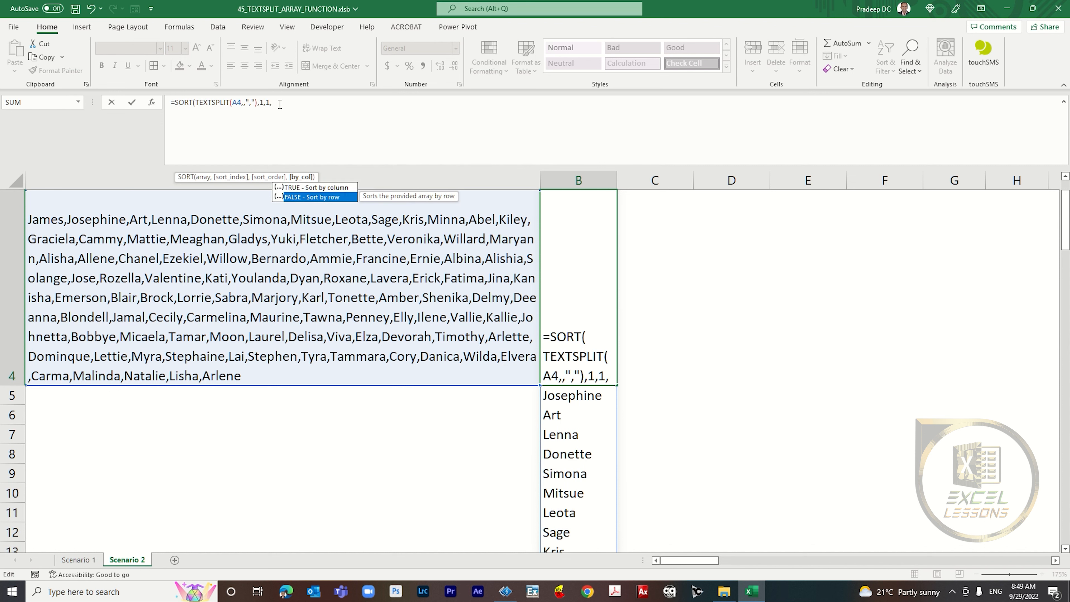
{"action": "key", "text": "Tab"}
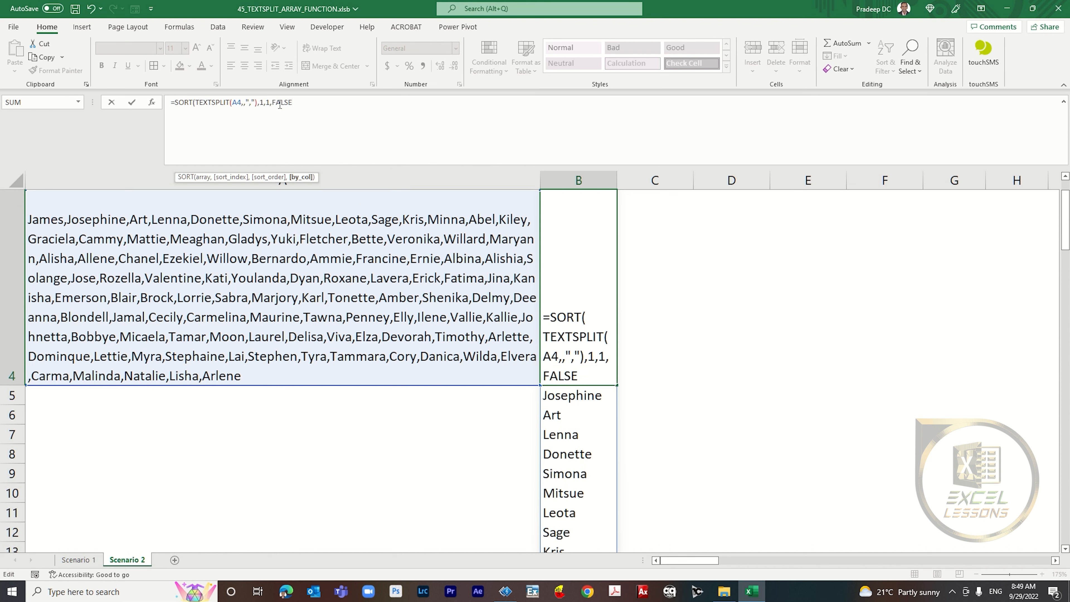
{"action": "type", "text": ")"}
{"action": "key", "text": "Return"}
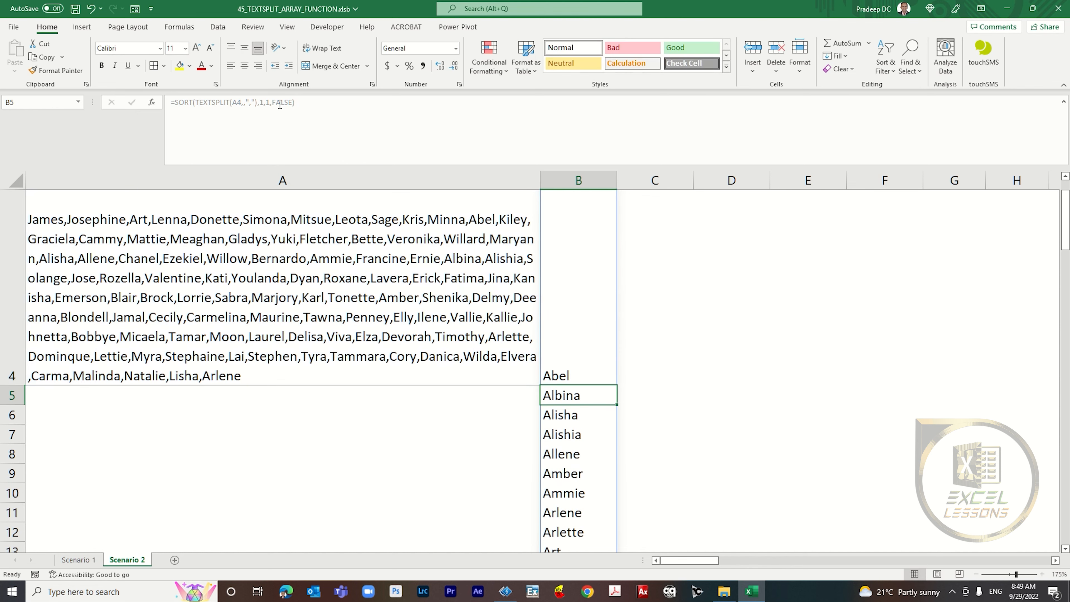
Step: Inspect the alphabetically sorted names spilled down column B
{"action": "key", "text": "ctrl+Up"}
{"action": "key", "text": "ctrl+shift+Down"}
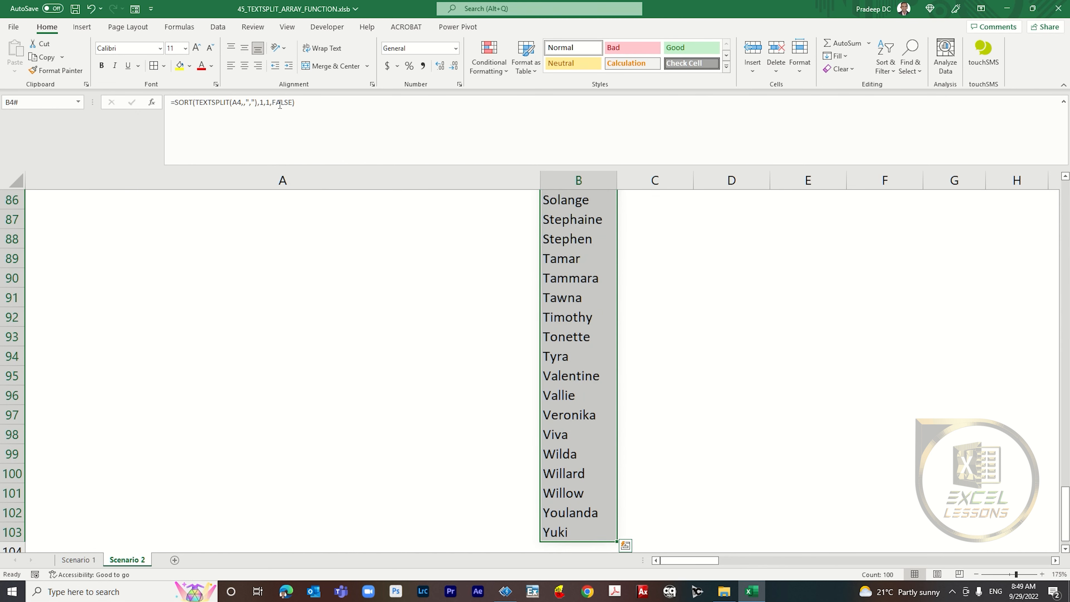
{"action": "key", "text": "ctrl+shift+Up"}
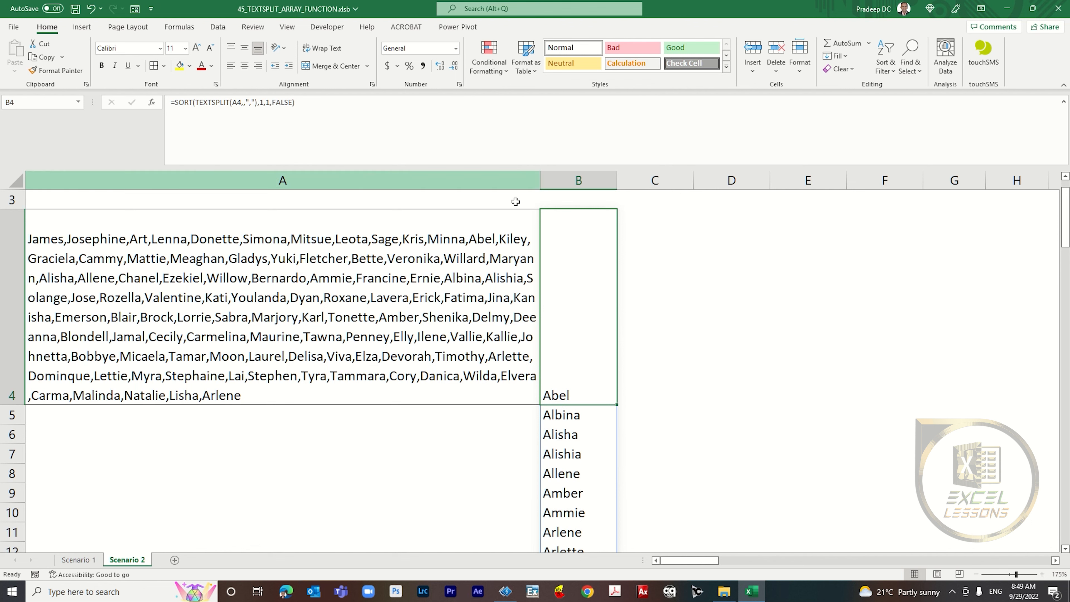
Step: Delete the sorted formula from B4
{"action": "key", "text": "Left"}
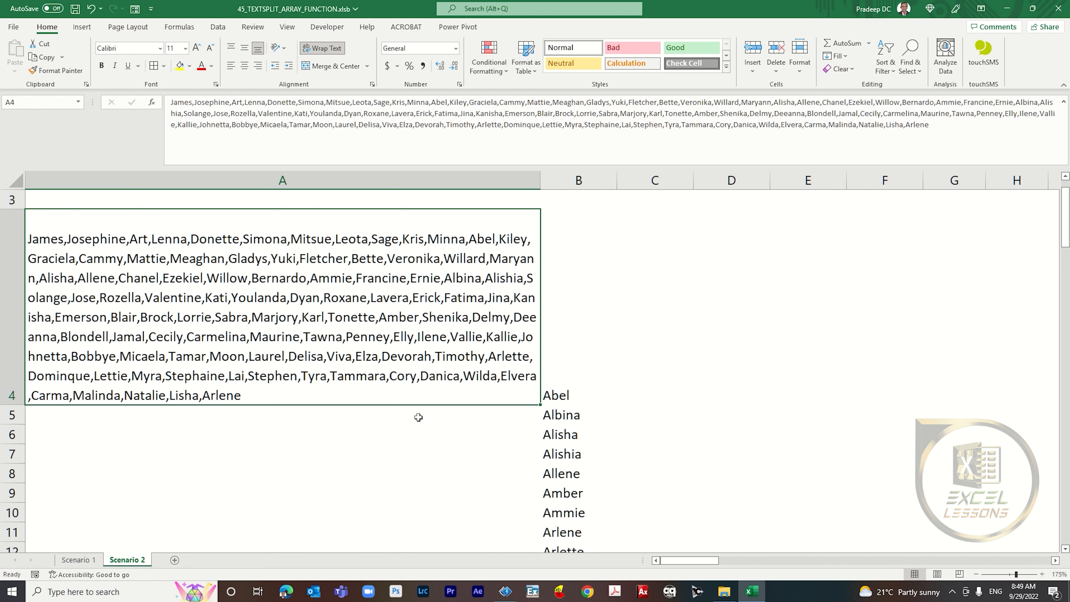
{"action": "scroll", "coordinate": [419, 417], "scroll_direction": "up", "scroll_amount": 1}
{"action": "key", "text": "Right"}
{"action": "key", "text": "Delete"}
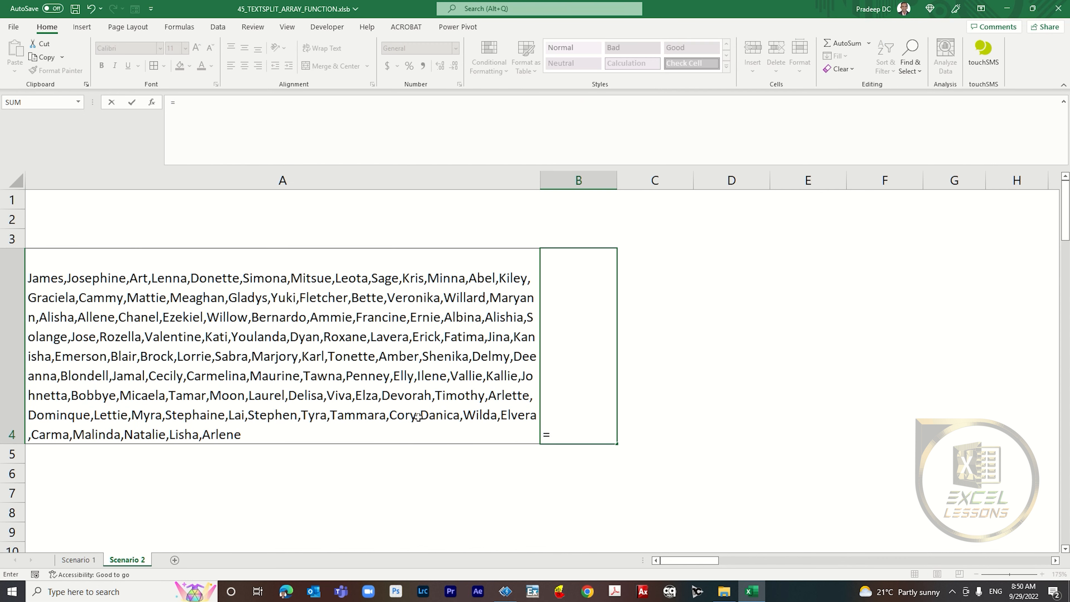
Step: Enter =TEXTSPLIT(A4,",",,TRUE) in B4 to split the names across columns, ignoring empty values
{"action": "type", "text": "=textsplit"}
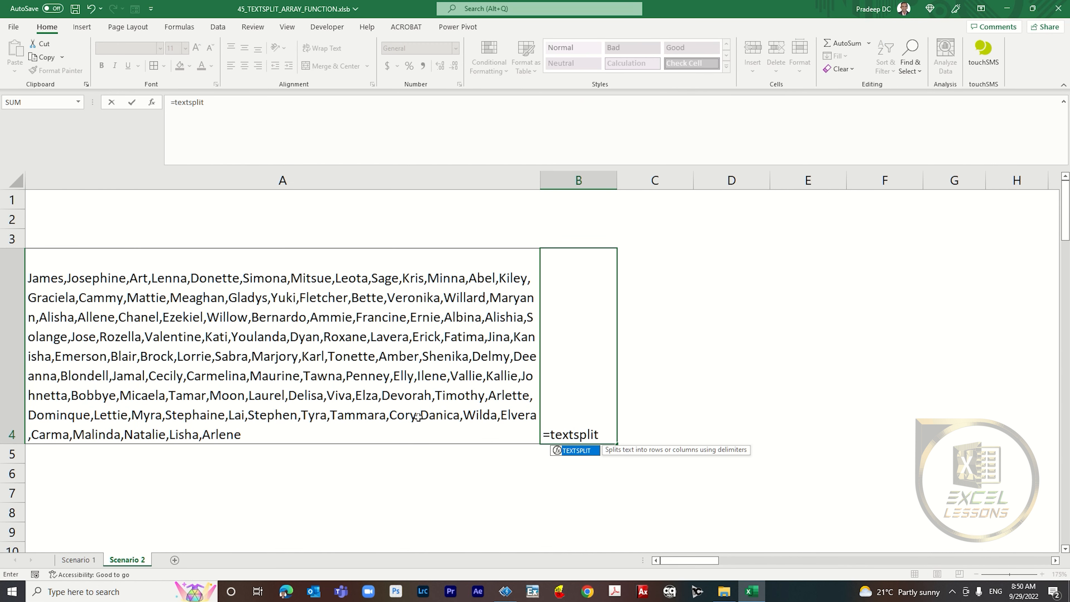
{"action": "key", "text": "Tab"}
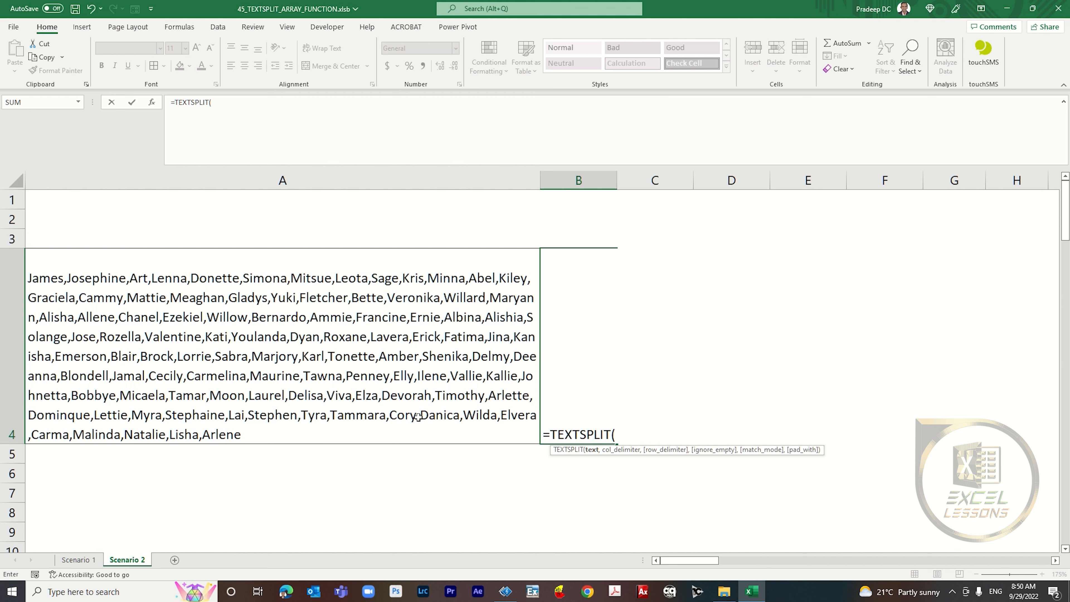
{"action": "left_click", "coordinate": [412, 340]}
{"action": "type", "text": ","}
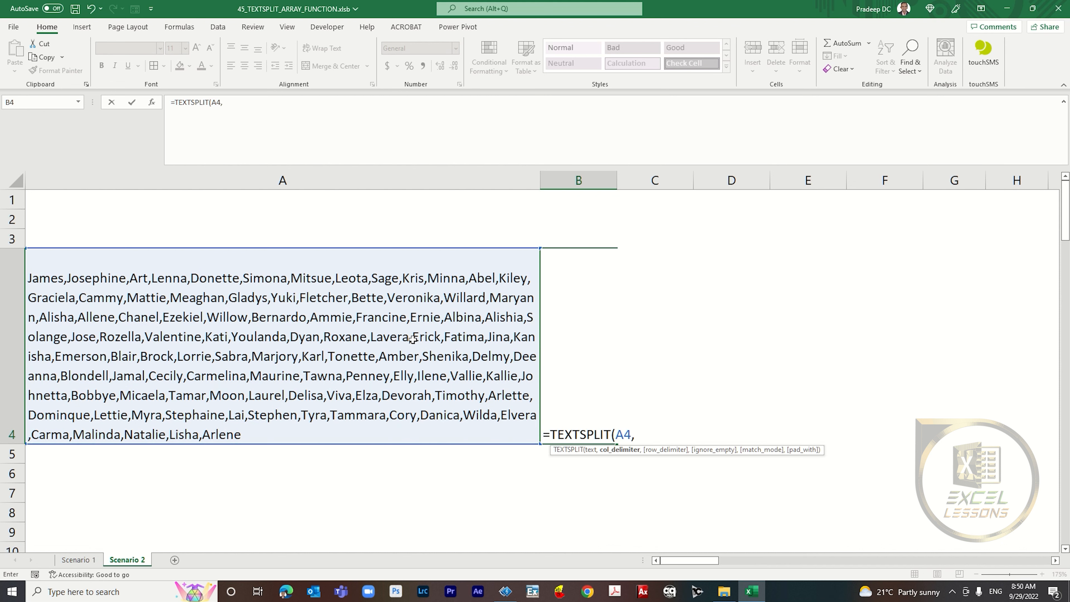
{"action": "type", "text": "\",\",,TRUE)"}
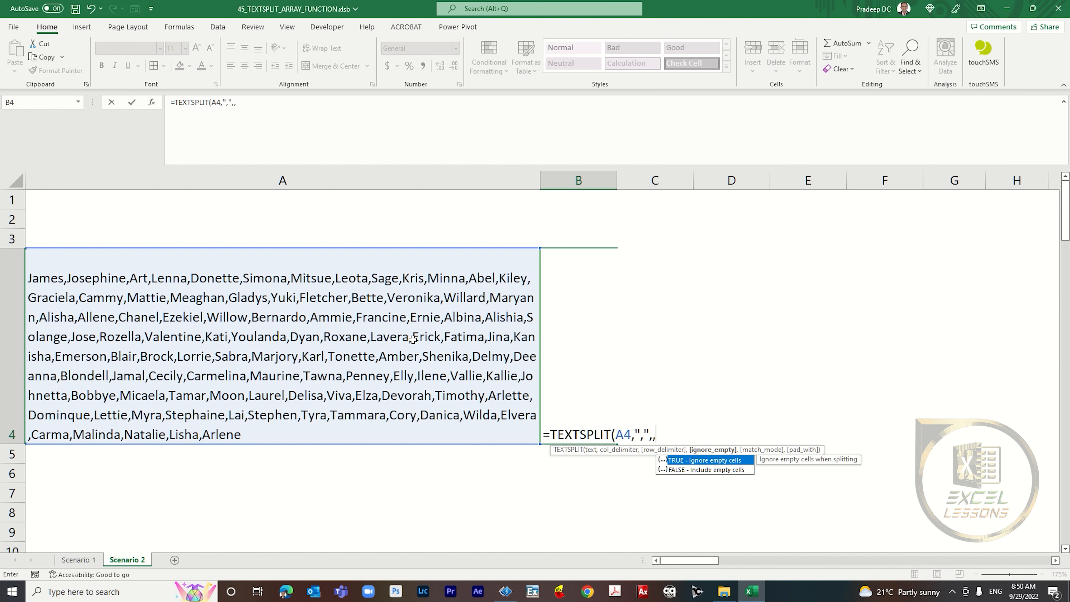
{"action": "key", "text": "Return"}
{"action": "key", "text": "Up"}
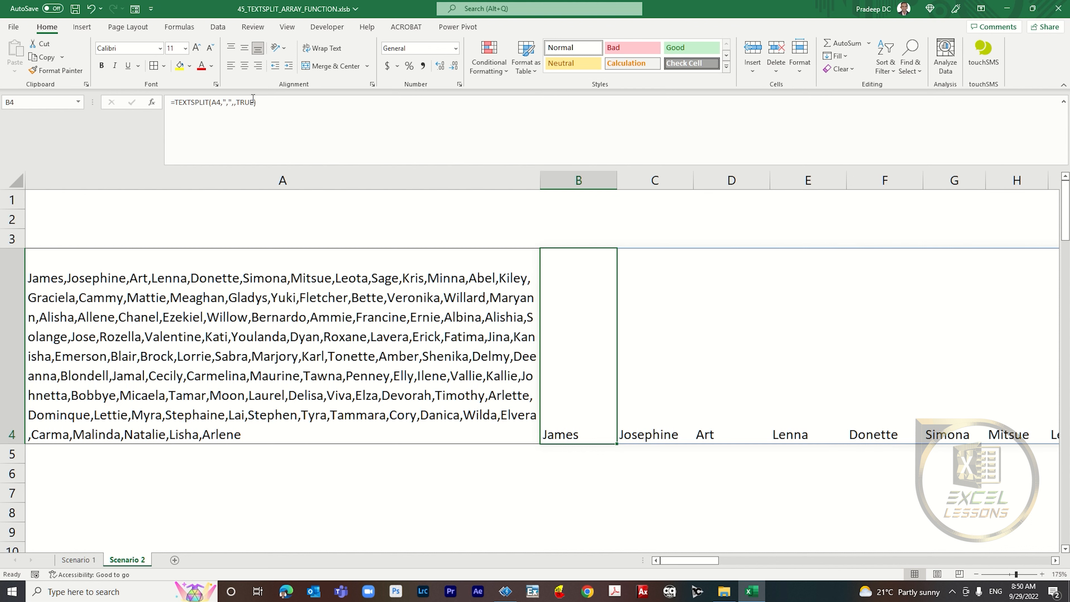
Step: Wrap the B4 formula in SORT with sort index 1, ascending order 1 and by_col TRUE to sort the names across columns
{"action": "left_click", "coordinate": [174, 101]}
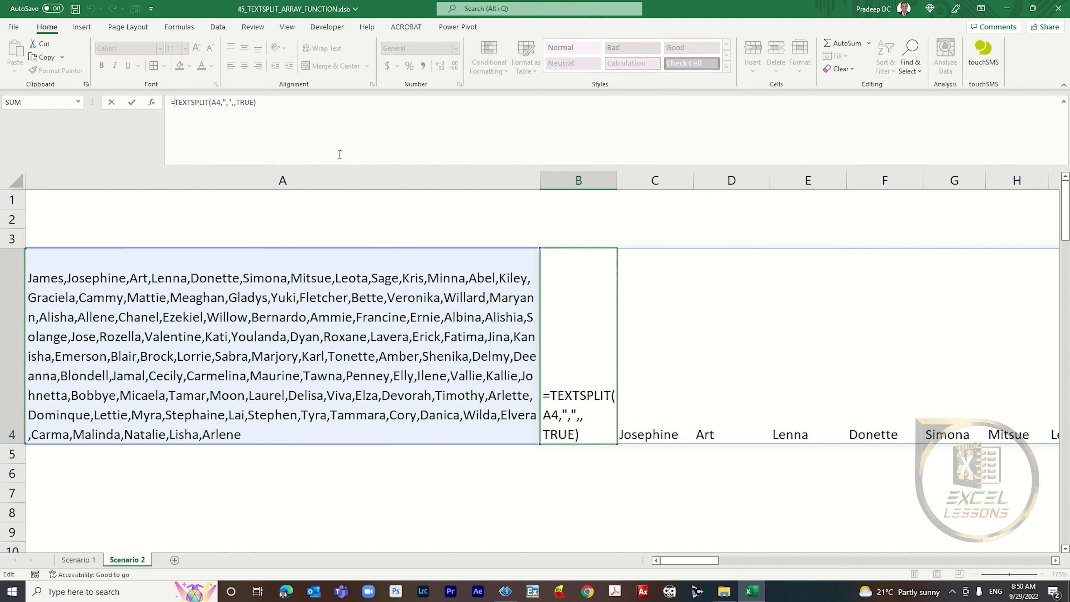
{"action": "type", "text": "SORT("}
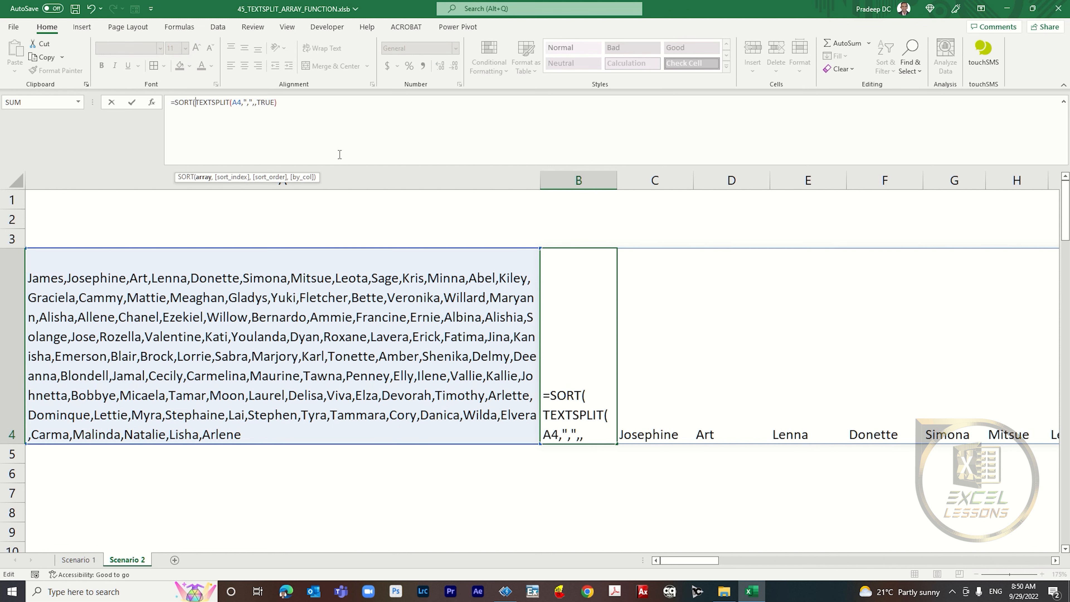
{"action": "left_click", "coordinate": [341, 109]}
{"action": "type", "text": ",1"}
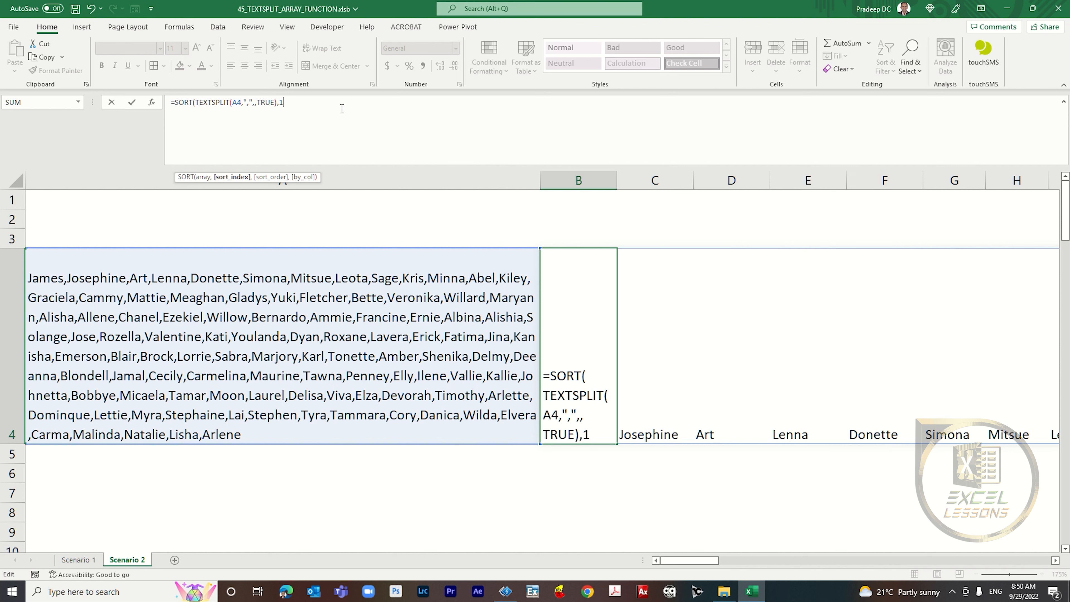
{"action": "type", "text": ",1,"}
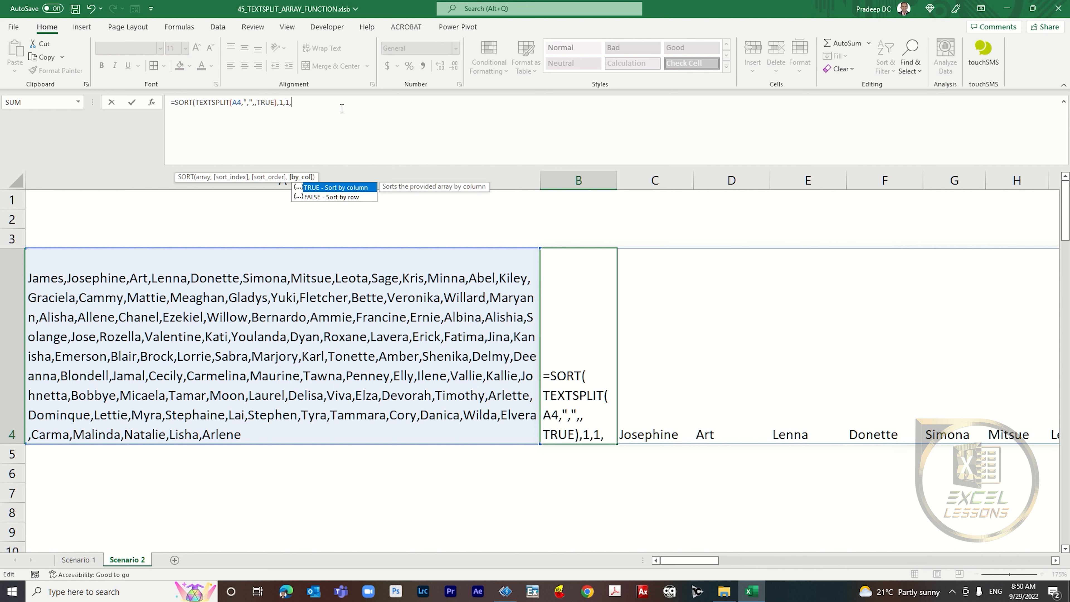
{"action": "type", "text": "TRUE)"}
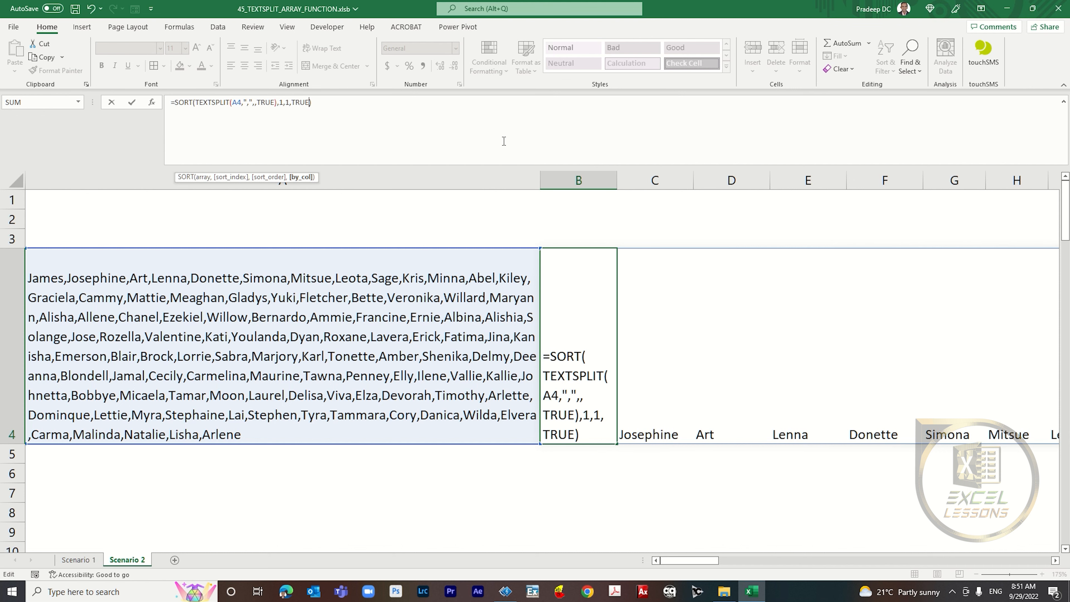
{"action": "key", "text": "Return"}
{"action": "key", "text": "Up"}
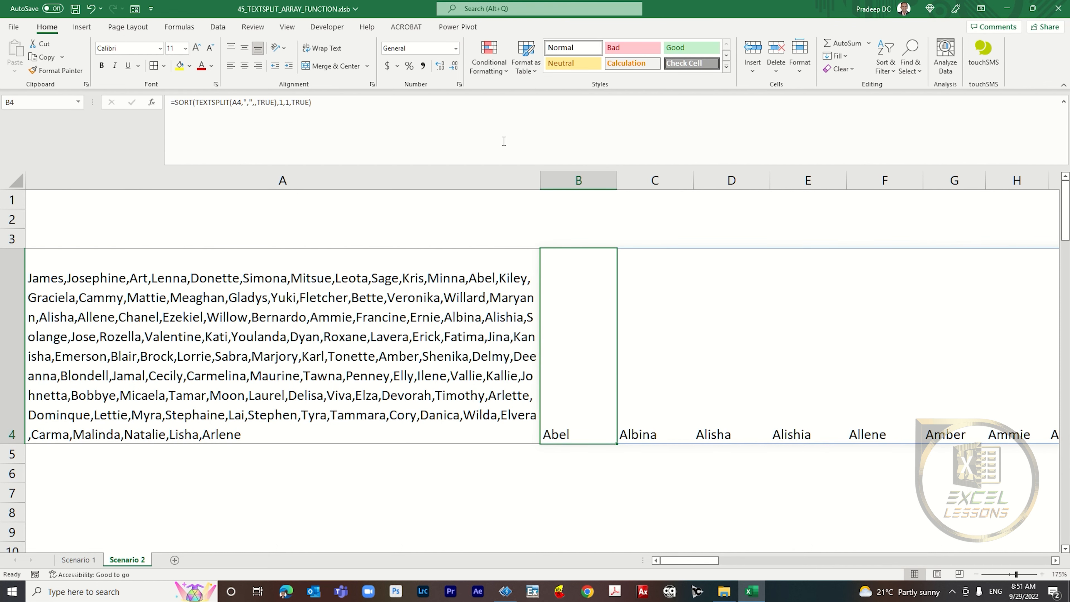
Step: Inspect the sorted names spilled across row 4 from B4 to the last column
{"action": "key", "text": "Right"}
{"action": "key", "text": "Left"}
{"action": "key", "text": "ctrl+shift+Right"}
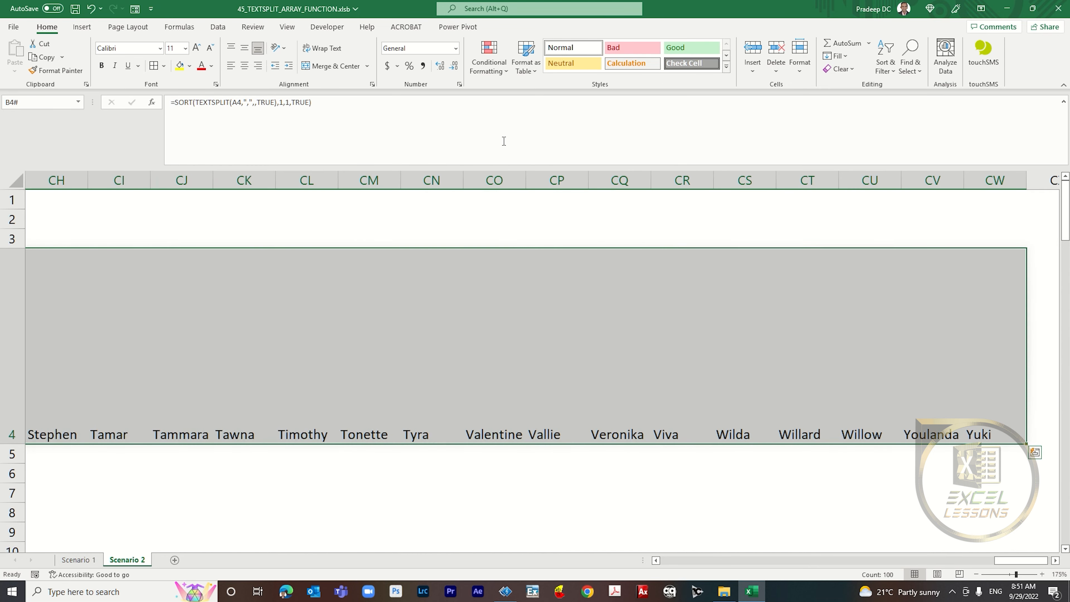
{"action": "key", "text": "Left"}
{"action": "key", "text": "Right"}
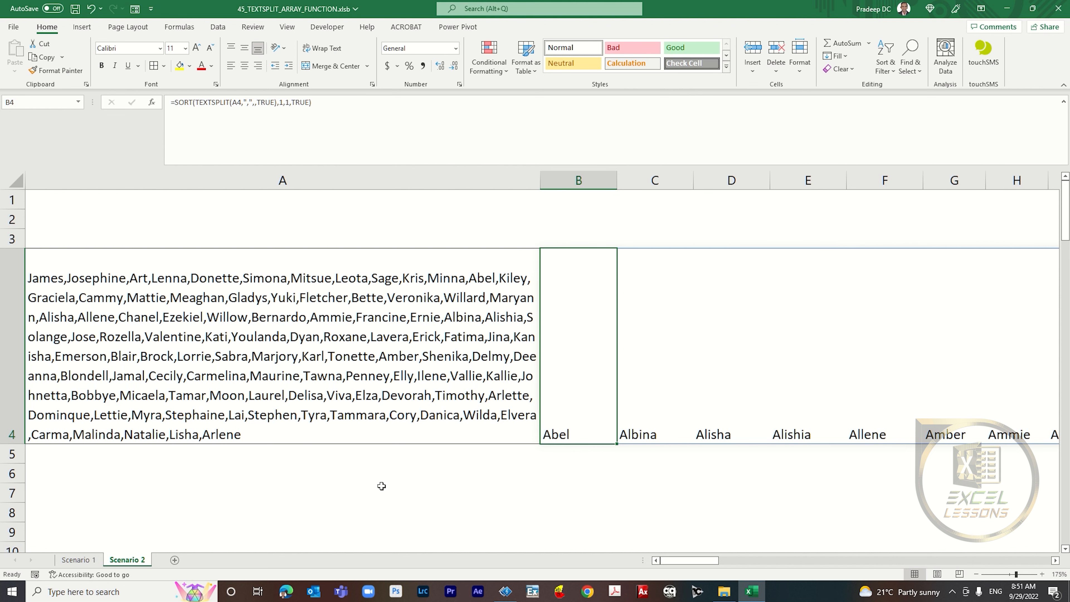
{"action": "left_click", "coordinate": [327, 408]}
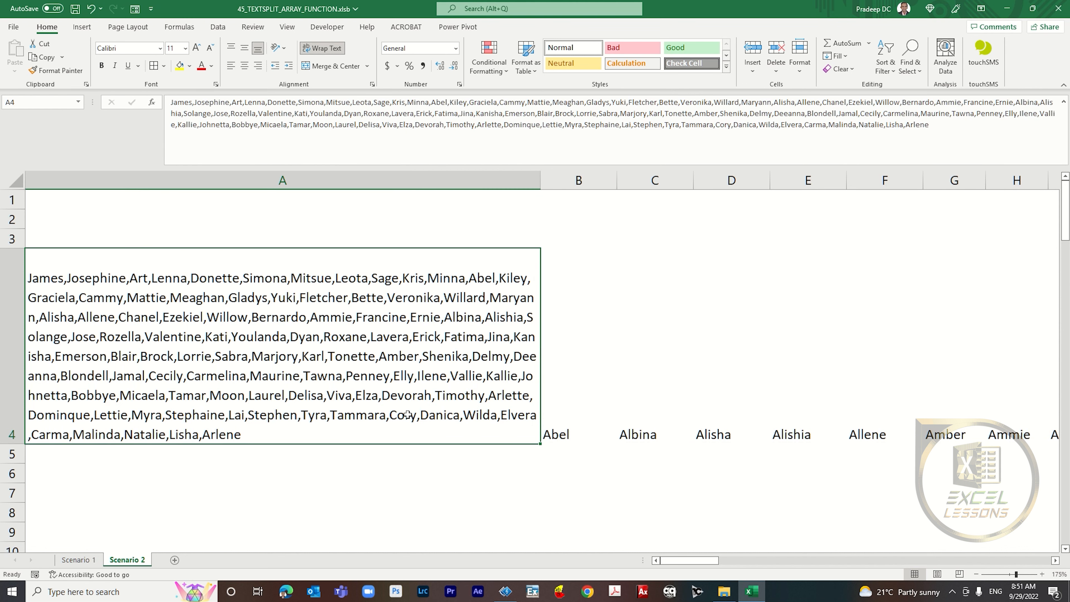
Step: Wrap the B4 formula in TEXTJOIN with delimiter "," and ignore_empty TRUE to join the sorted names into one cell
{"action": "left_click", "coordinate": [574, 401]}
{"action": "left_click", "coordinate": [185, 104]}
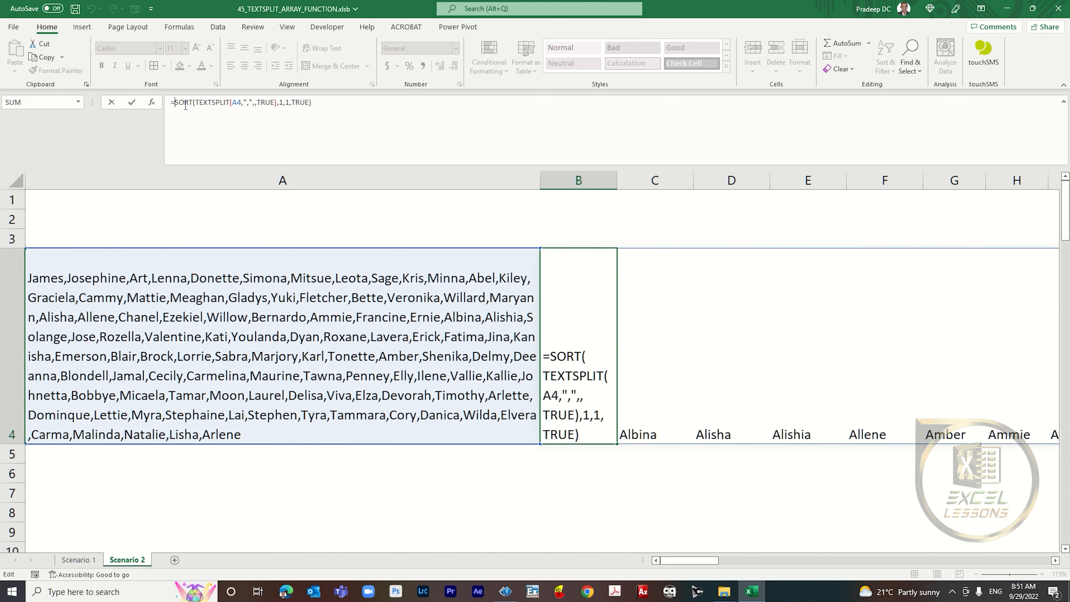
{"action": "type", "text": "text"}
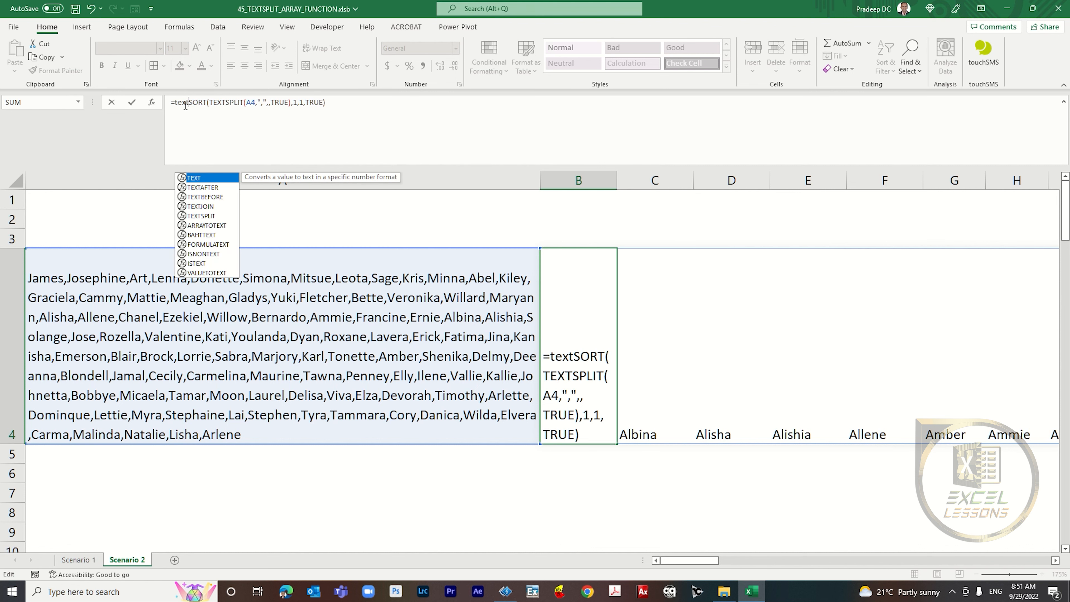
{"action": "type", "text": "join("}
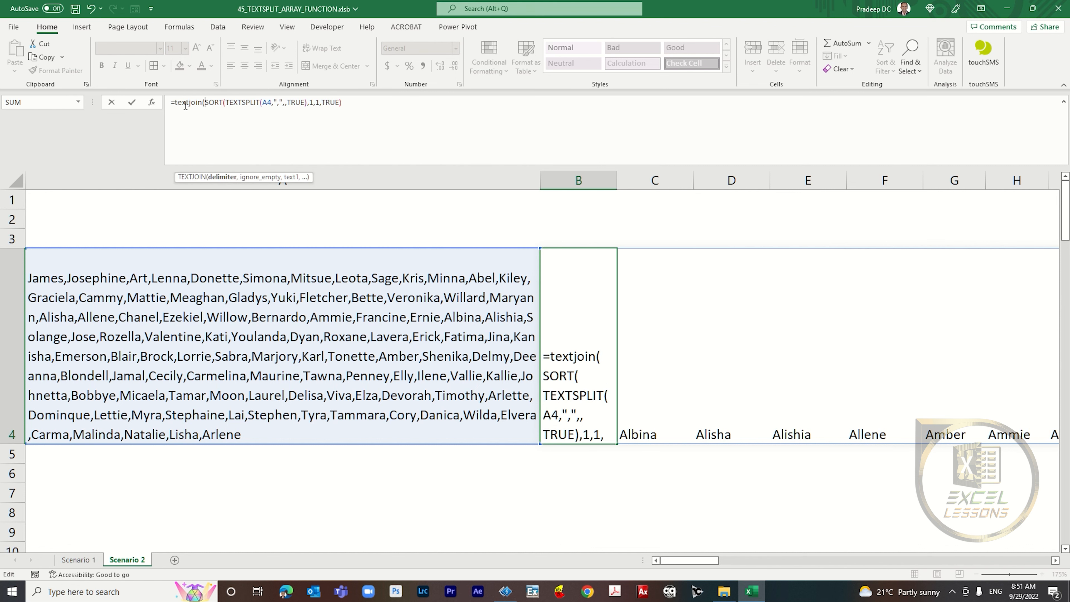
{"action": "type", "text": "\","}
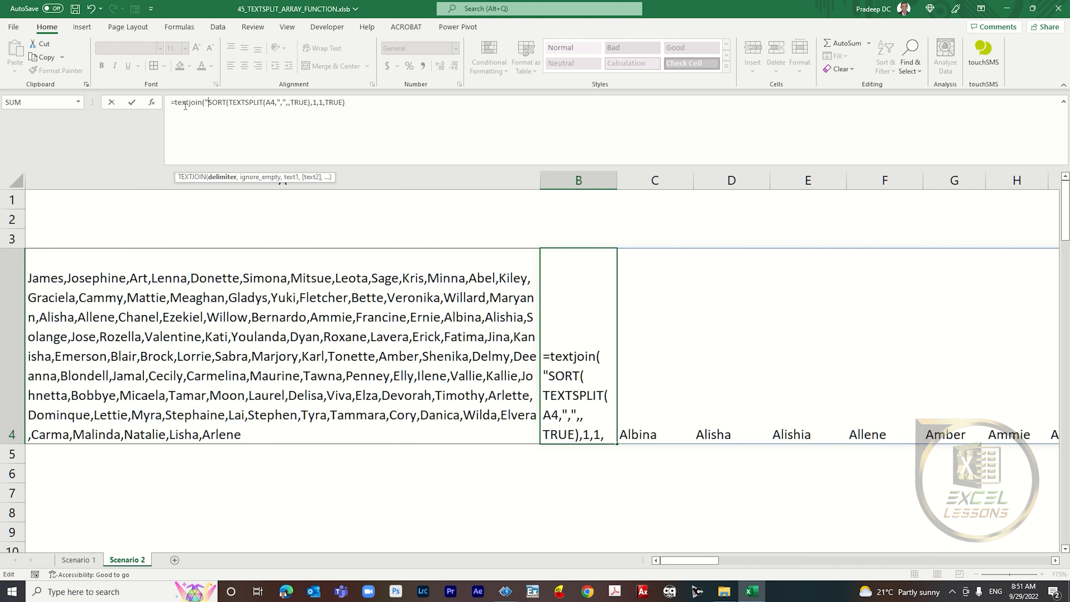
{"action": "type", "text": "\","}
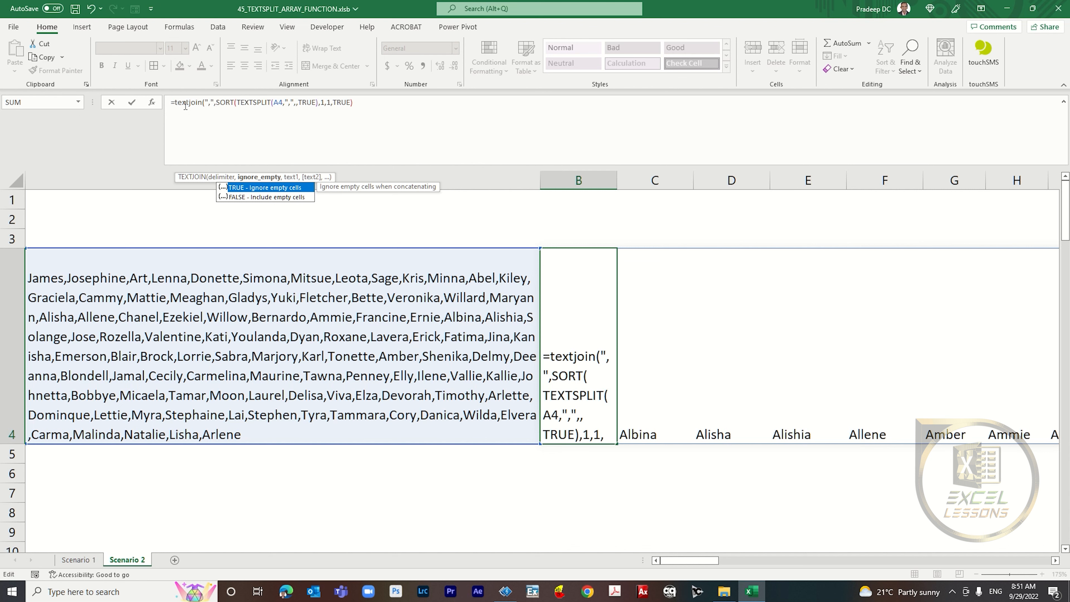
{"action": "key", "text": "Tab"}
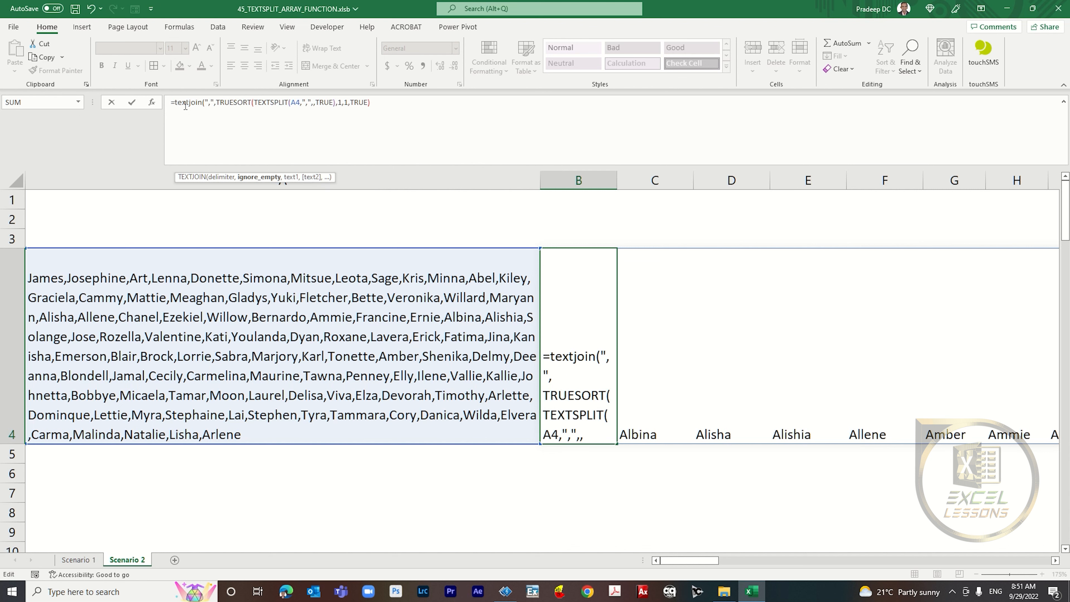
{"action": "type", "text": ","}
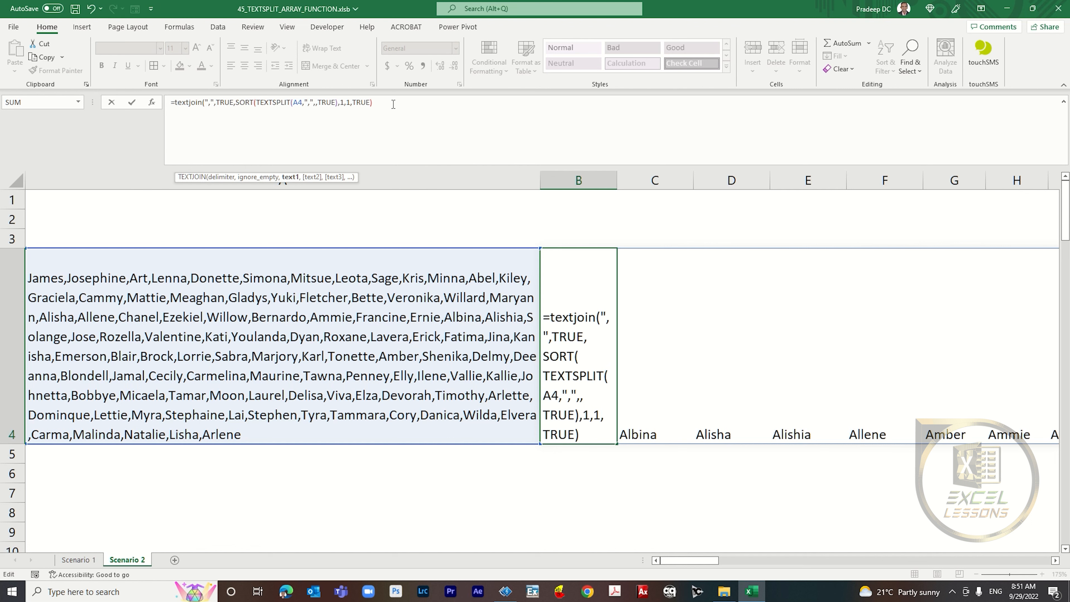
{"action": "key", "text": "Return"}
{"action": "key", "text": "Up"}
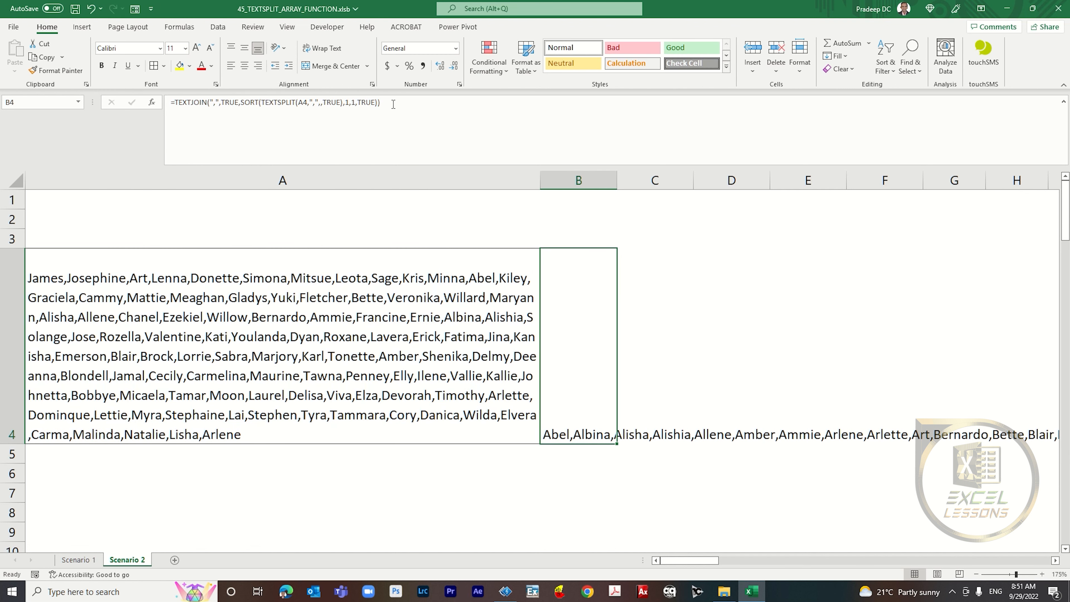
Step: Copy B4 and paste it as values into A5 below the original list
{"action": "key", "text": "Down"}
{"action": "key", "text": "Left"}
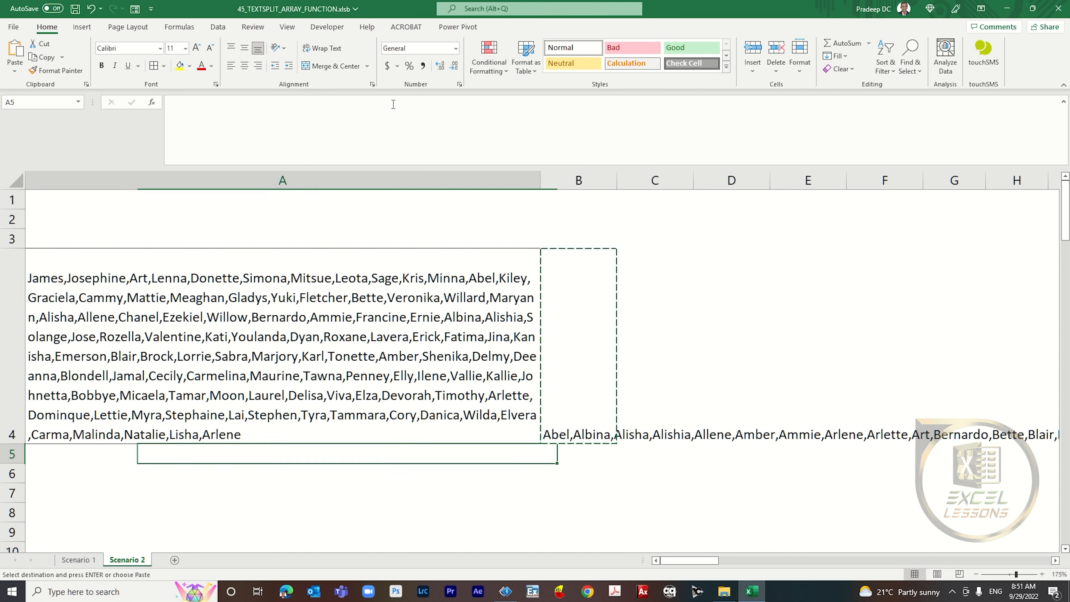
{"action": "key", "text": "ctrl+alt+v"}
{"action": "key", "text": "v"}
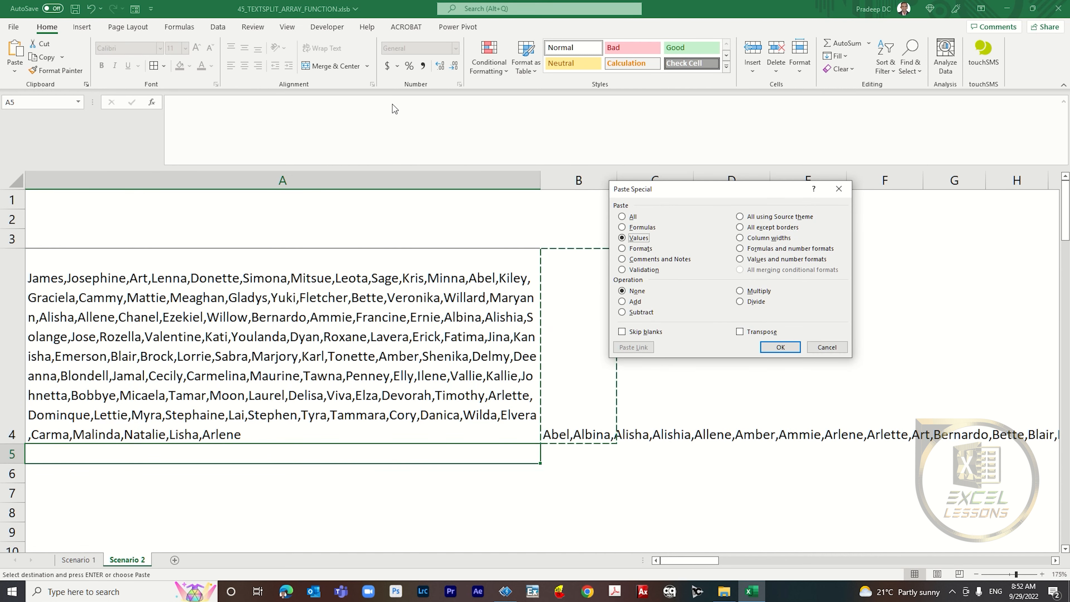
{"action": "key", "text": "Return"}
{"action": "key", "text": "Escape"}
{"action": "key", "text": "Up"}
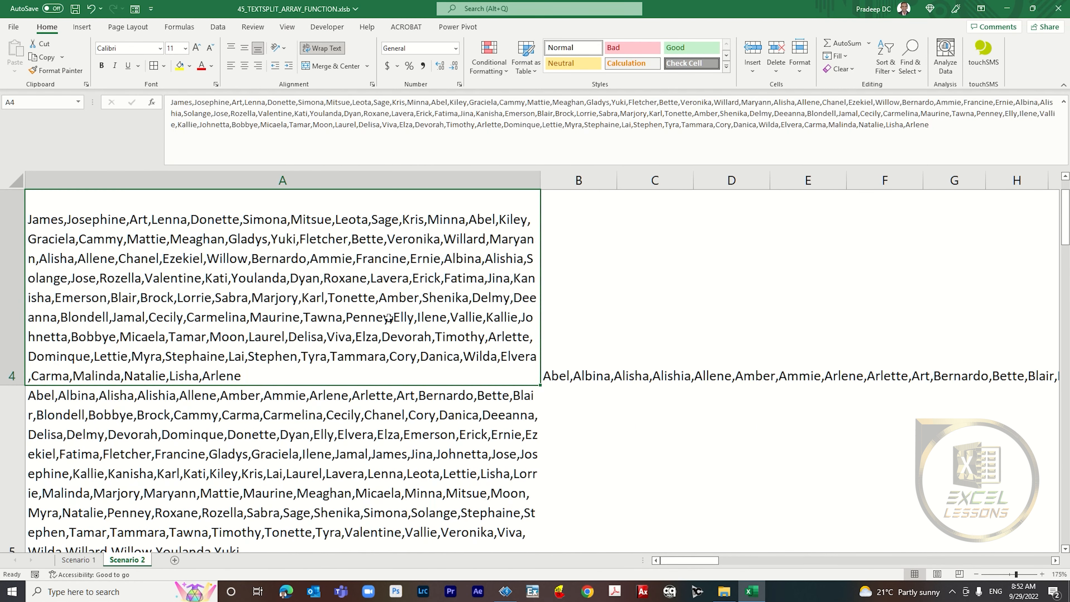
{"action": "left_click", "coordinate": [383, 455]}
{"action": "scroll", "coordinate": [367, 434], "scroll_direction": "down", "scroll_amount": 1}
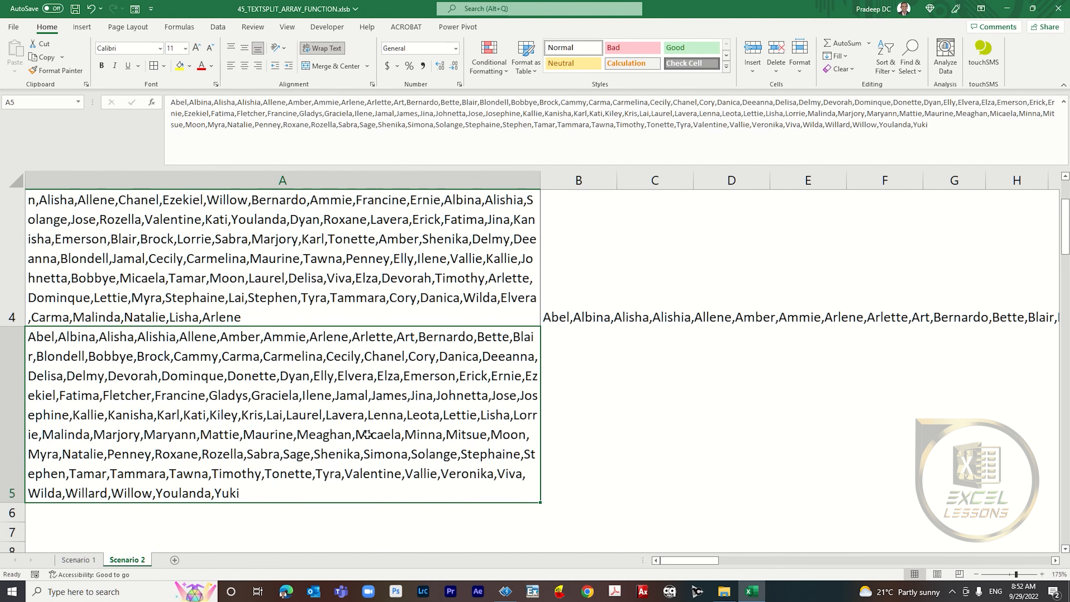